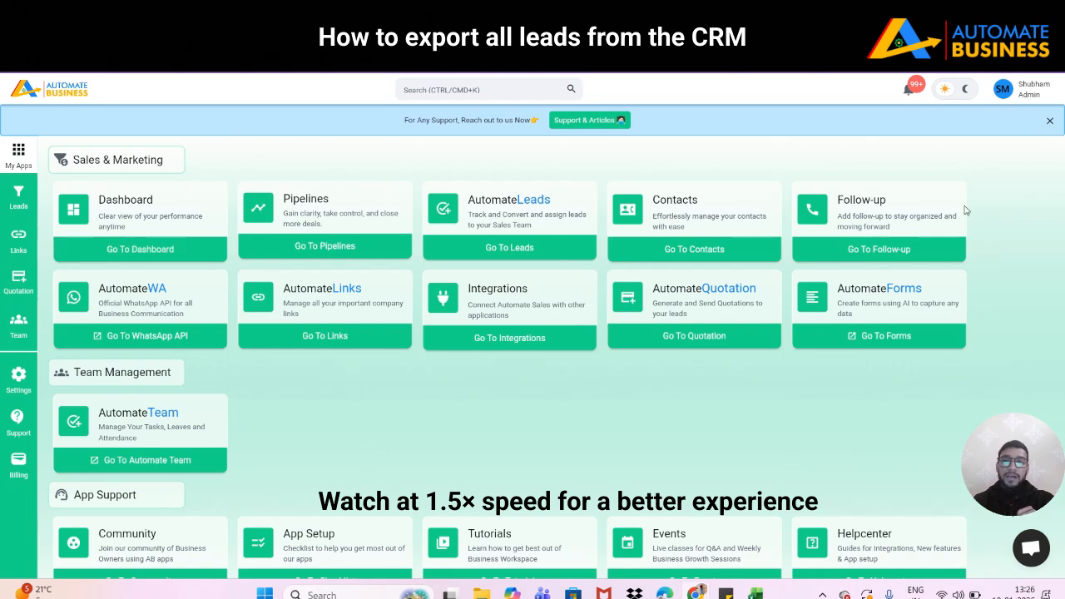
Step: Open the Export Leads form from the general settings and set its date range to All Time
{"action": "left_click", "coordinate": [7, 383]}
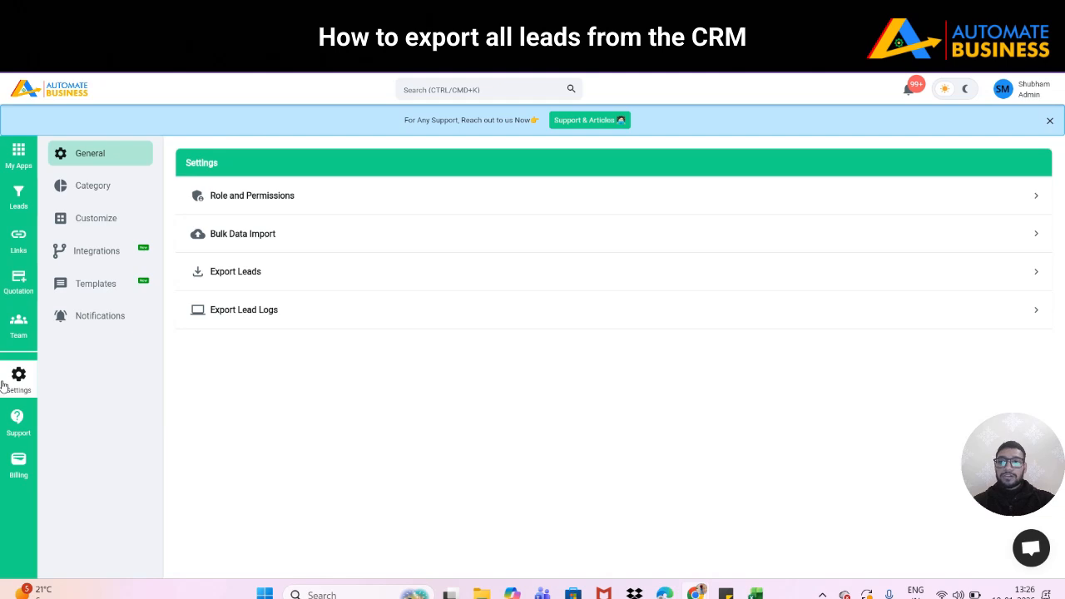
{"action": "left_click", "coordinate": [15, 375]}
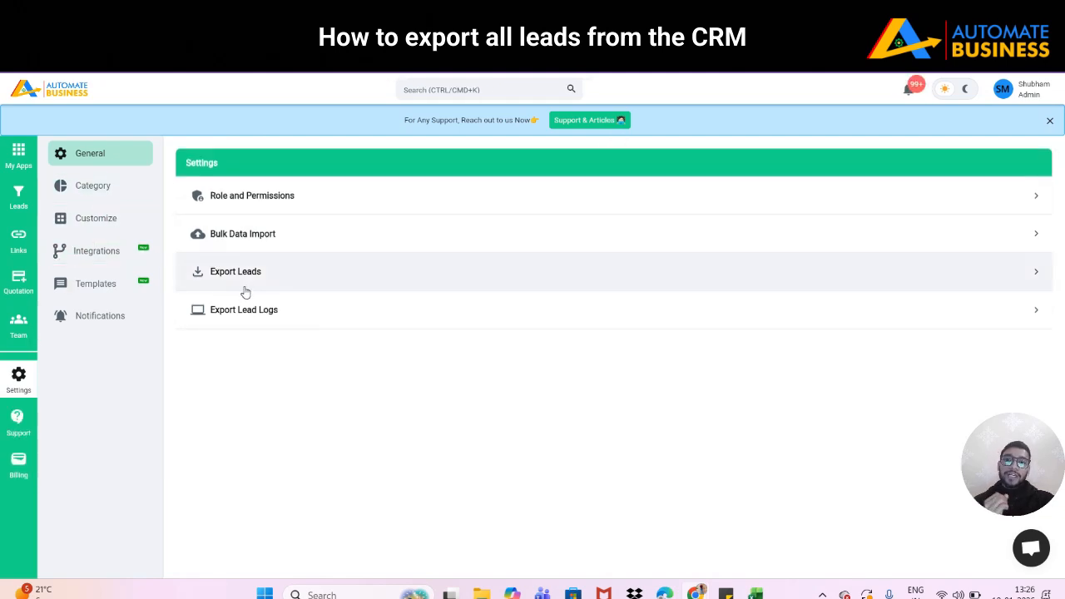
{"action": "left_click", "coordinate": [274, 272]}
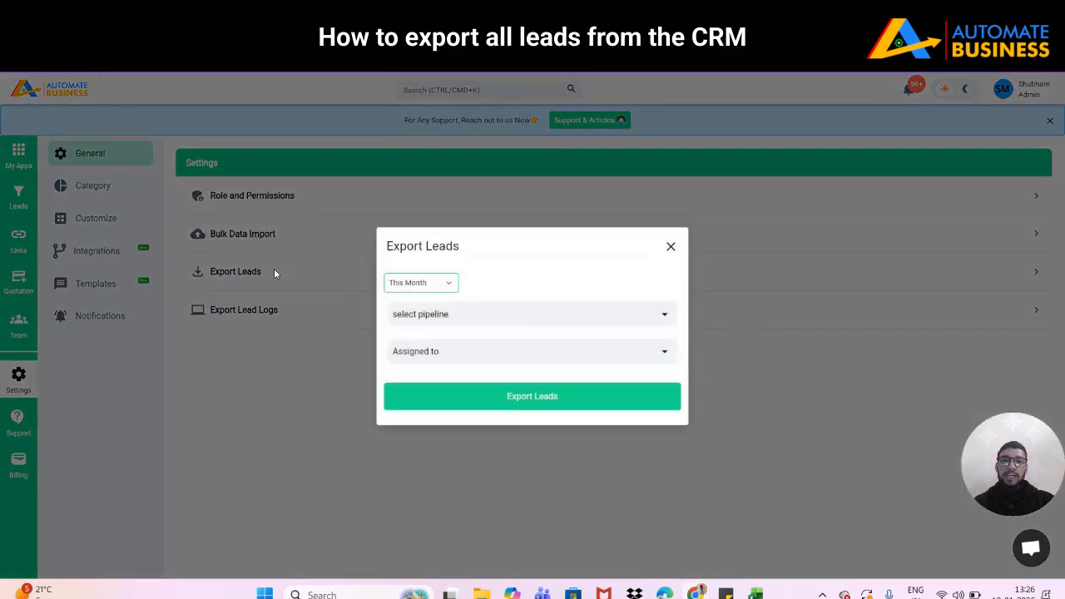
{"action": "left_click", "coordinate": [403, 283]}
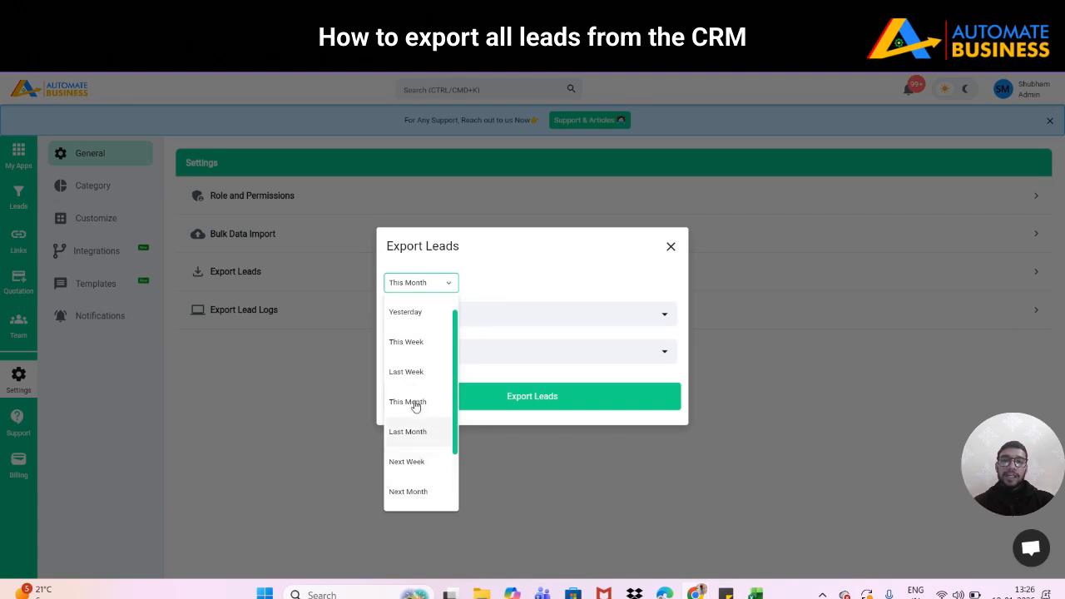
{"action": "scroll", "coordinate": [408, 374], "scroll_direction": "down", "scroll_amount": 2}
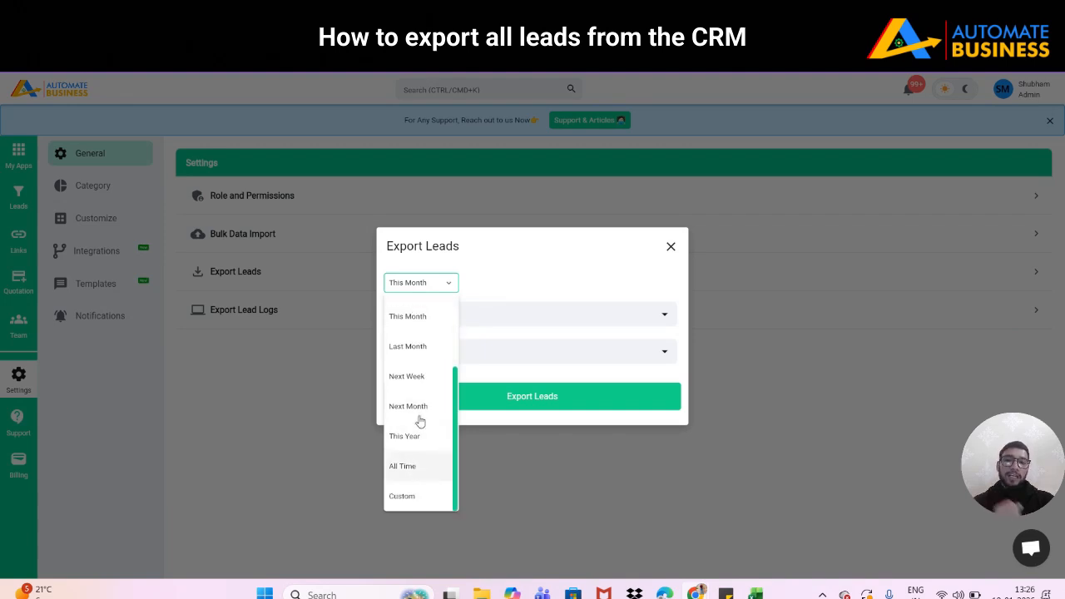
{"action": "left_click", "coordinate": [419, 468]}
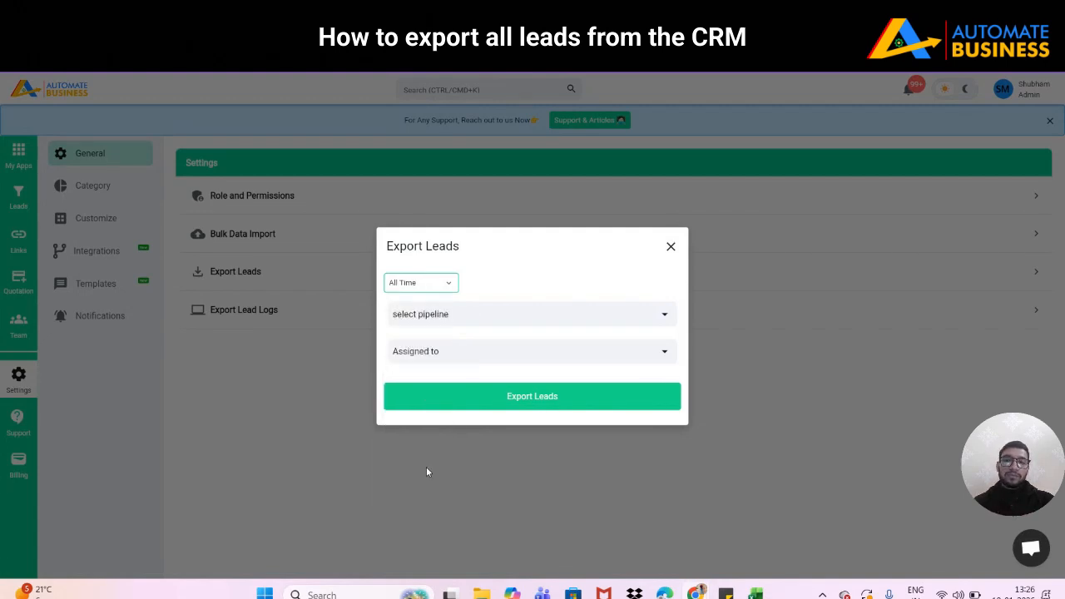
Step: Include all pipelines and all assigned team members, and export the leads
{"action": "left_click", "coordinate": [476, 314]}
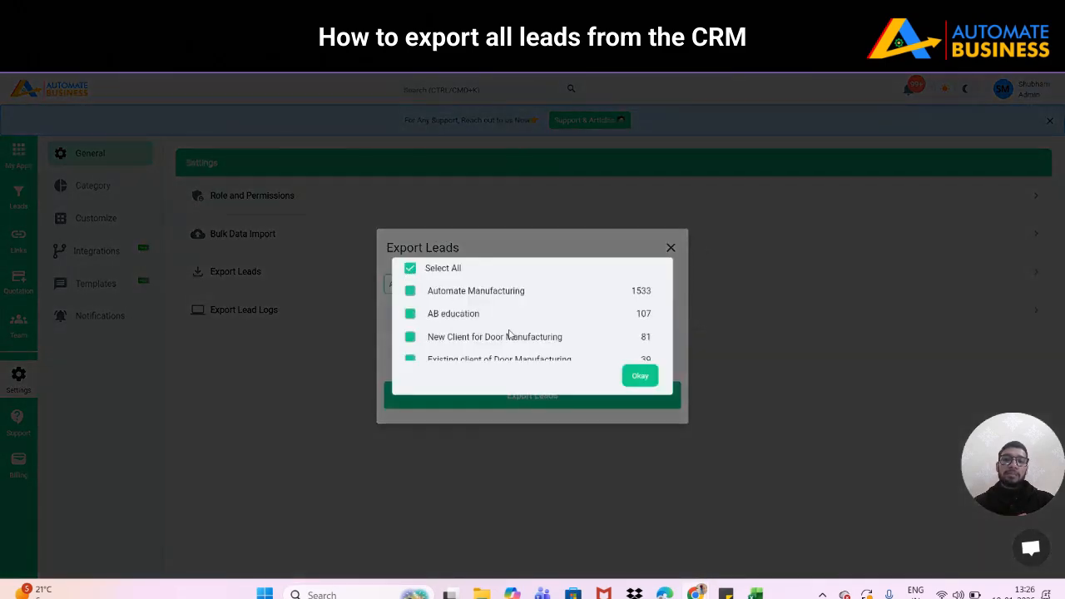
{"action": "left_click", "coordinate": [636, 378]}
{"action": "left_click", "coordinate": [471, 349]}
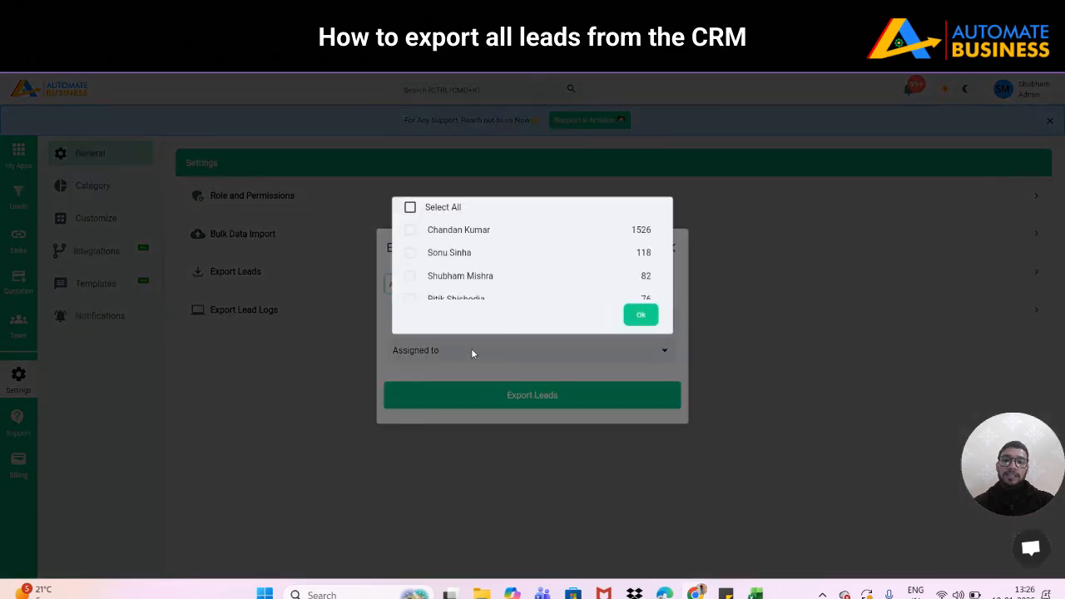
{"action": "left_click", "coordinate": [410, 208]}
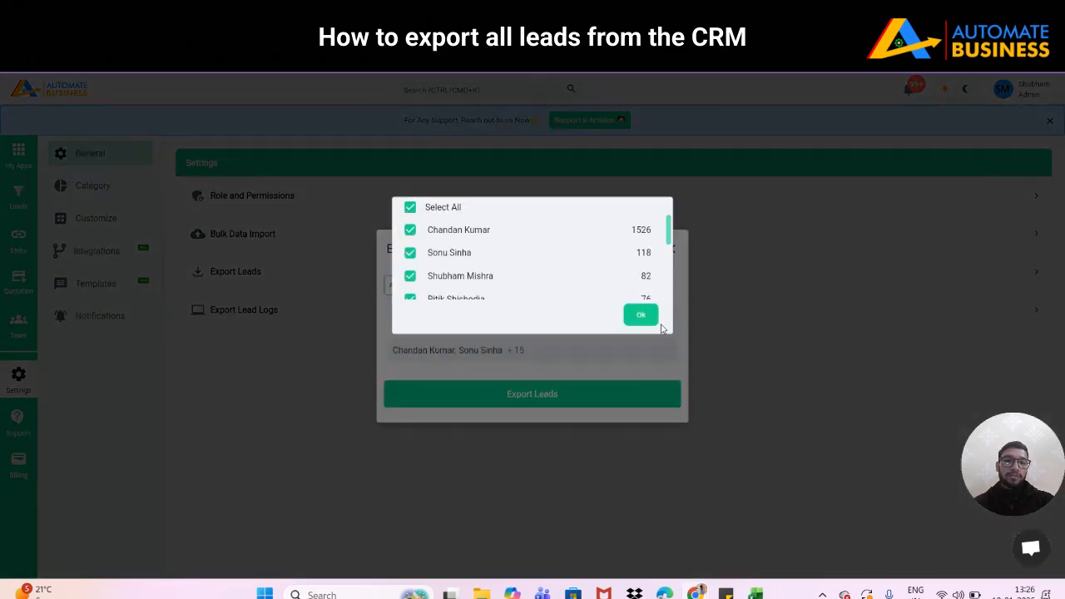
{"action": "left_click", "coordinate": [637, 314]}
{"action": "left_click", "coordinate": [541, 393]}
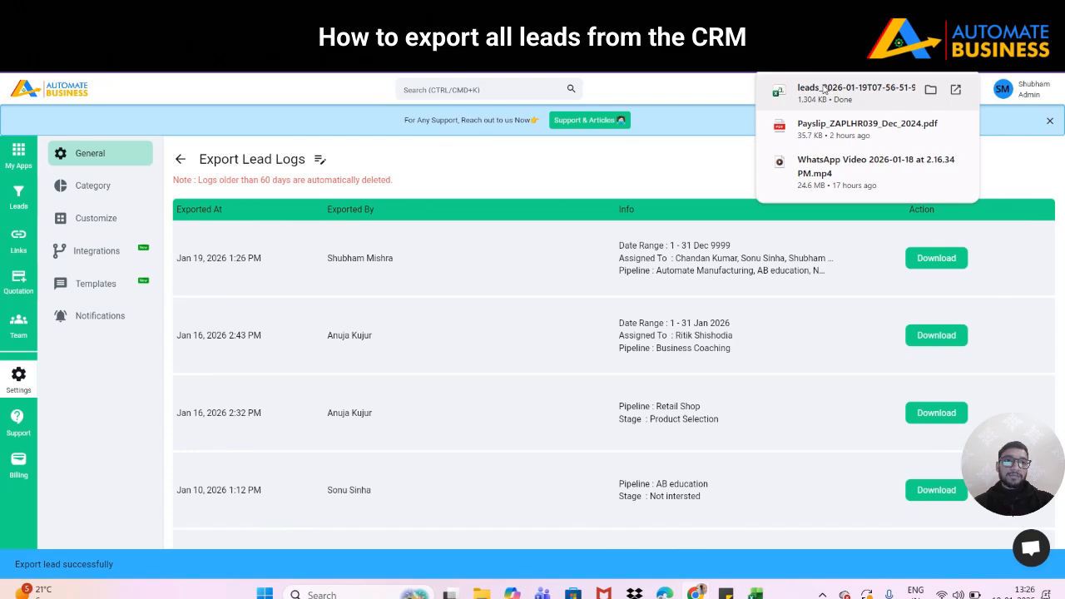
Step: Open the downloaded leads file in Excel and examine the created_at column down to its last row
{"action": "left_click", "coordinate": [830, 91]}
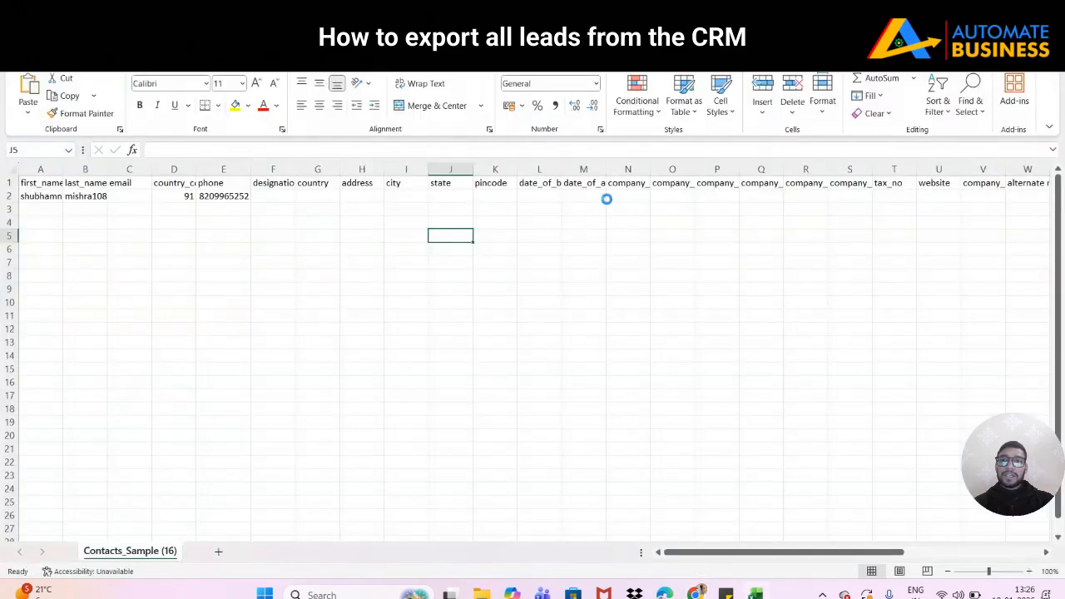
{"action": "left_click", "coordinate": [65, 200]}
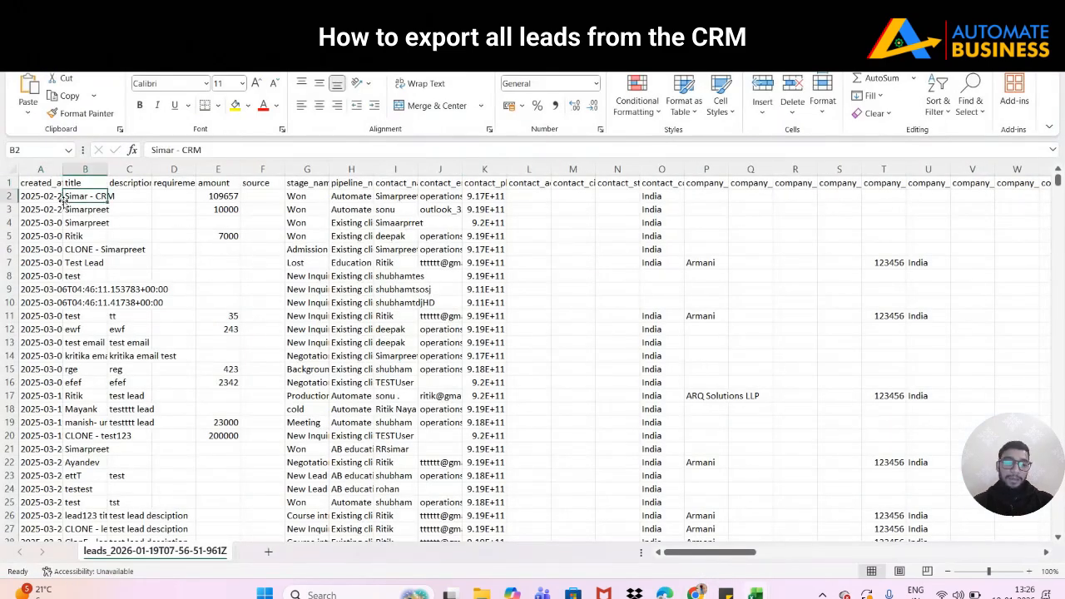
{"action": "left_click", "coordinate": [62, 200]}
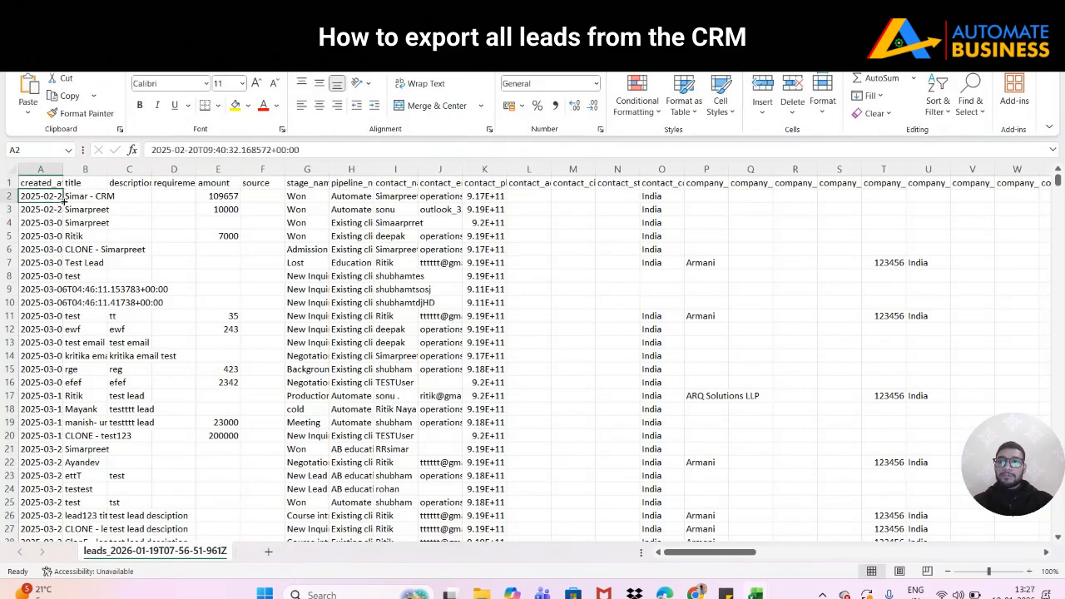
{"action": "key", "text": "Up"}
{"action": "key", "text": "Down"}
{"action": "key", "text": "Up"}
{"action": "key", "text": "Down"}
{"action": "key", "text": "ctrl+shift+Down"}
{"action": "key", "text": "ctrl+Up"}
Step: Examine the title column's entries and the headers from title through source in the exported leads sheet
{"action": "left_click", "coordinate": [64, 200]}
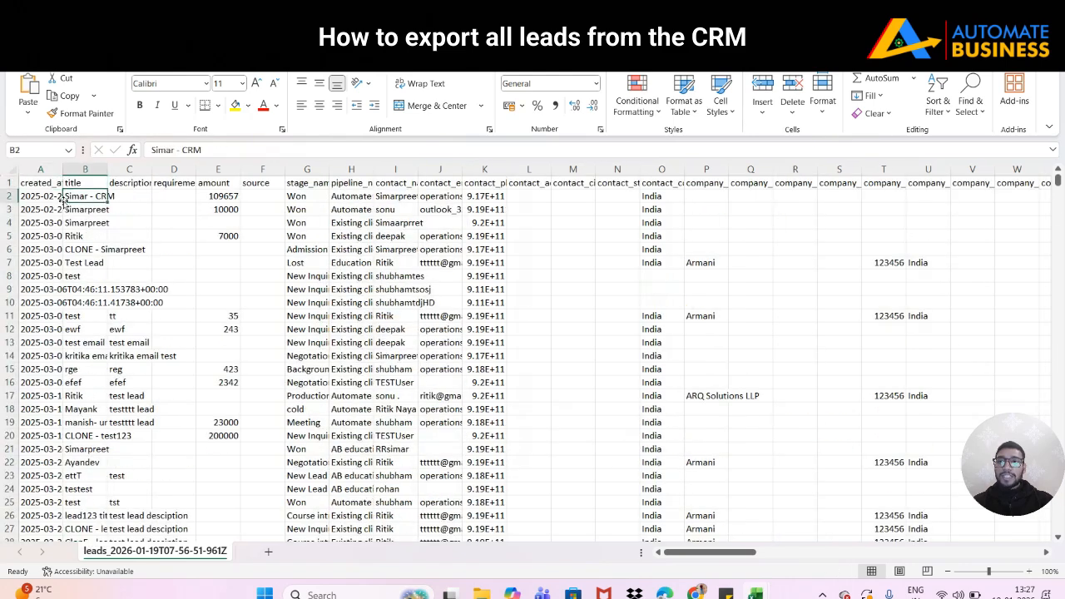
{"action": "key", "text": "shift+Down"}
{"action": "key", "text": "shift+Down"}
{"action": "key", "text": "shift+Down"}
{"action": "key", "text": "shift+Down"}
{"action": "key", "text": "shift+Down"}
{"action": "key", "text": "shift+Down"}
{"action": "key", "text": "Up"}
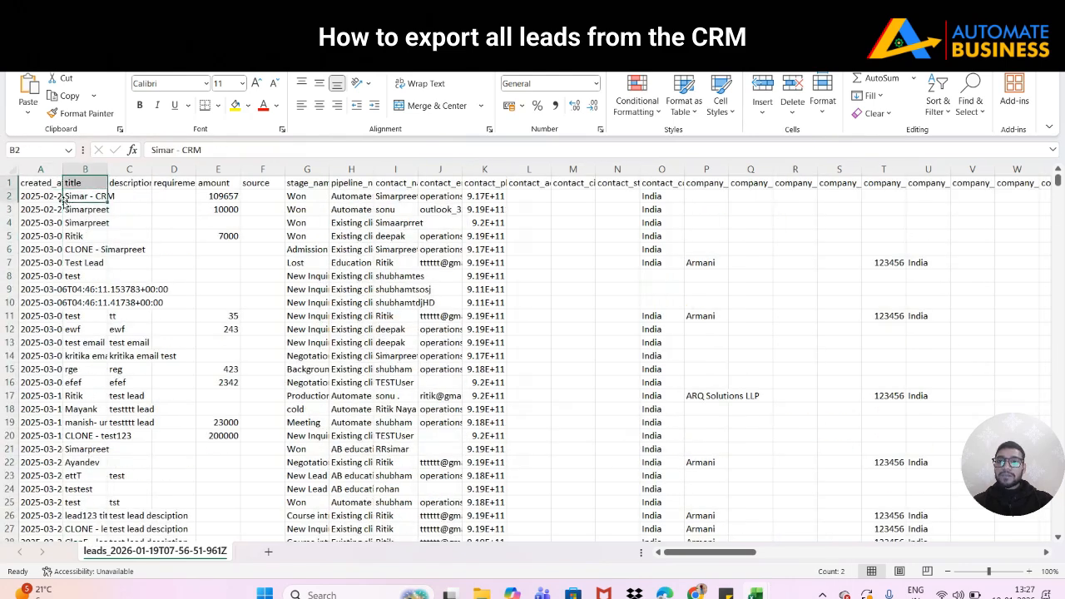
{"action": "key", "text": "Right"}
{"action": "key", "text": "Right"}
{"action": "key", "text": "Right"}
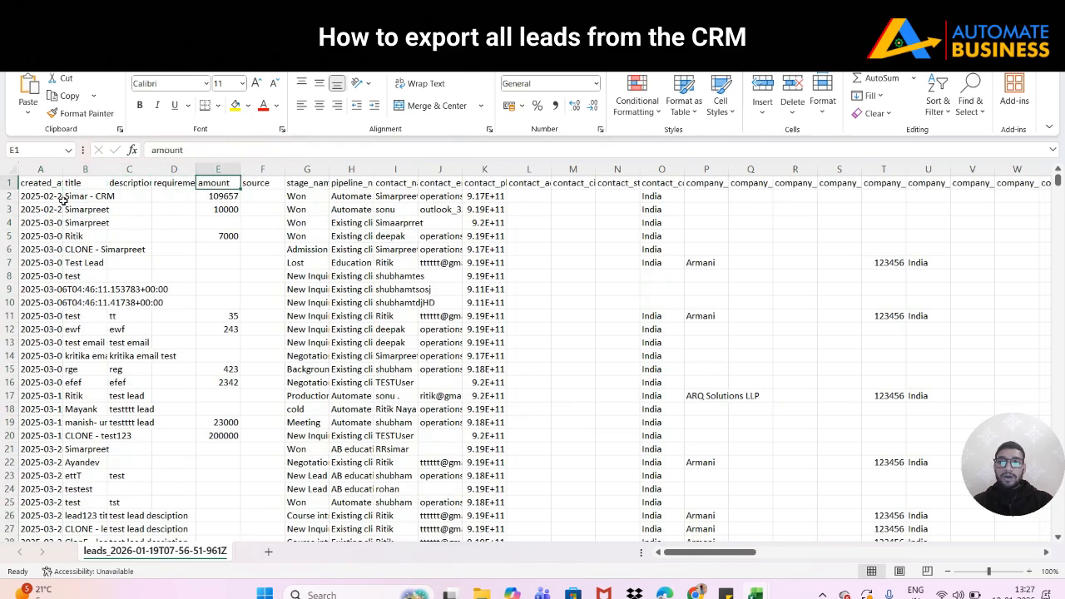
{"action": "key", "text": "Right"}
{"action": "key", "text": "Right"}
{"action": "key", "text": "Left"}
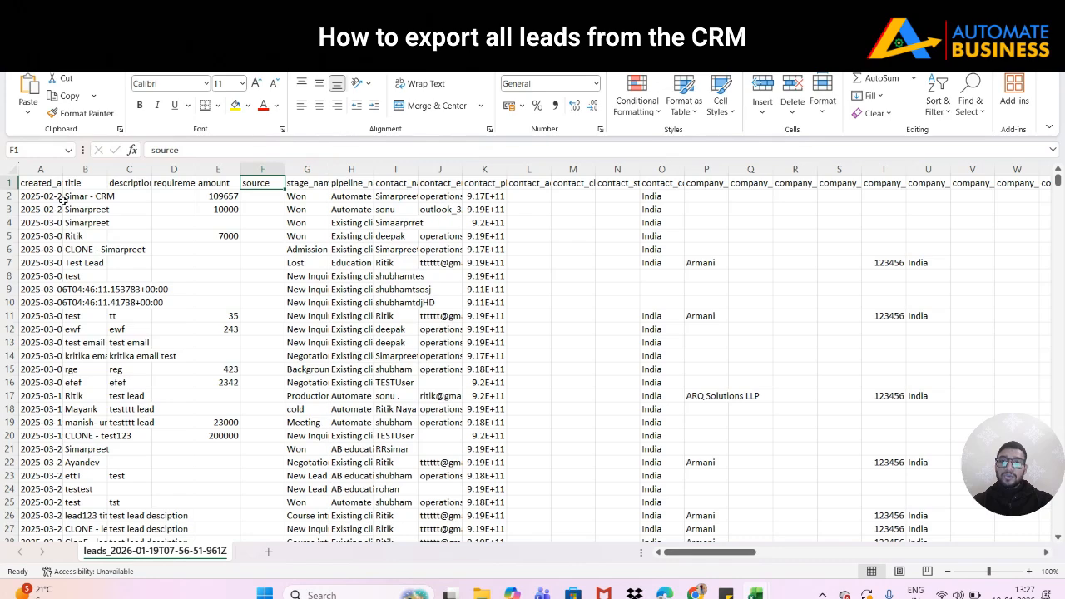
Step: Check the source and stage_name columns down their entries, and review the pipeline and contact headers through contact_phone
{"action": "key", "text": "ctrl+Down"}
{"action": "key", "text": "ctrl+Up"}
{"action": "key", "text": "ctrl+Down"}
{"action": "key", "text": "Down"}
{"action": "key", "text": "Down"}
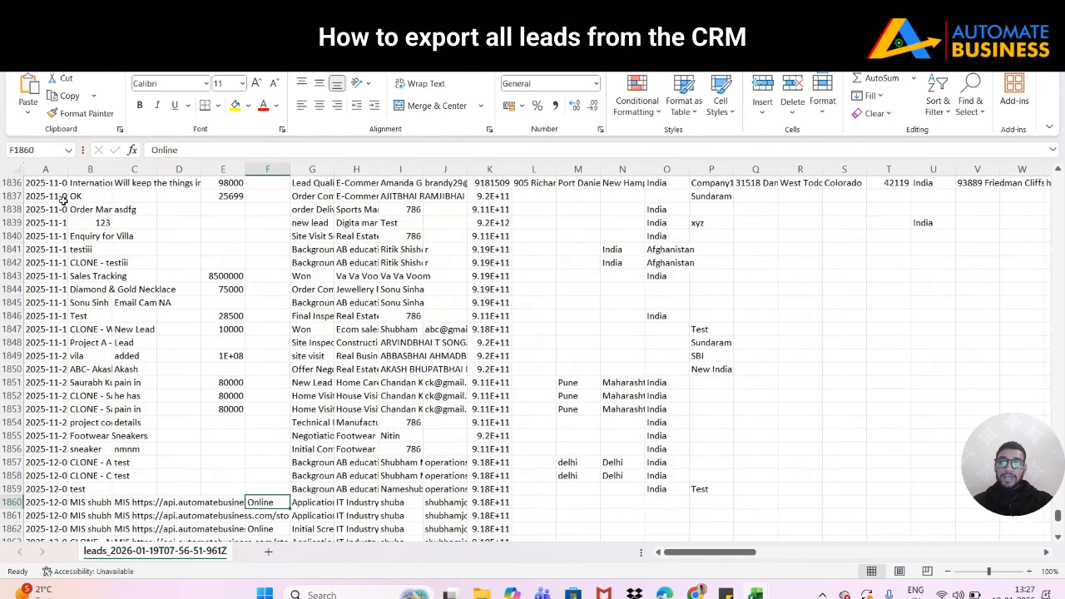
{"action": "key", "text": "ctrl+Up"}
{"action": "key", "text": "Right"}
{"action": "key", "text": "ctrl+Down"}
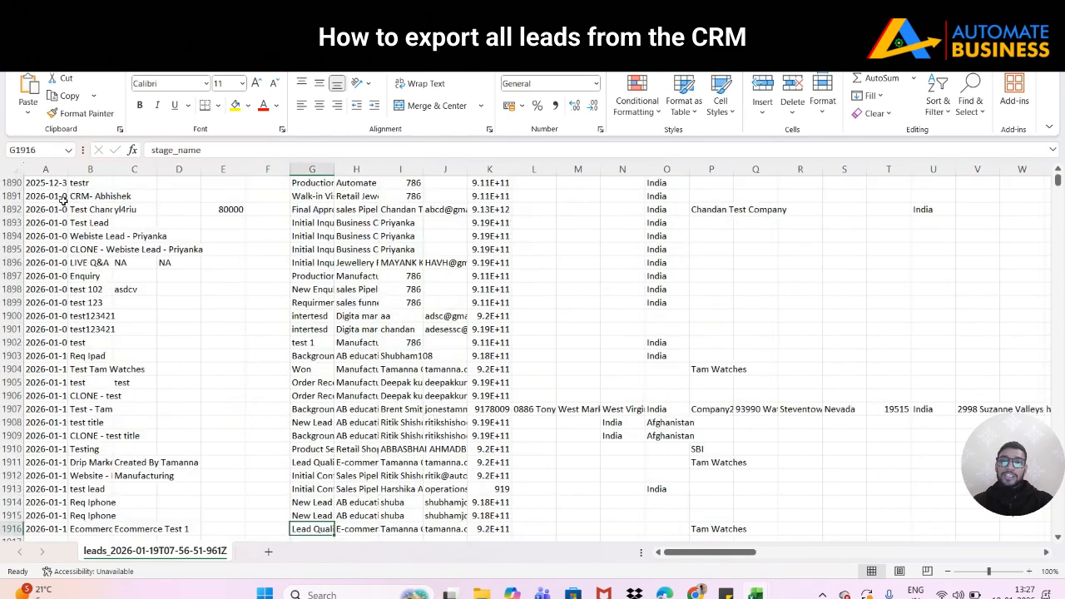
{"action": "key", "text": "ctrl+Up"}
{"action": "key", "text": "Right"}
{"action": "key", "text": "Right"}
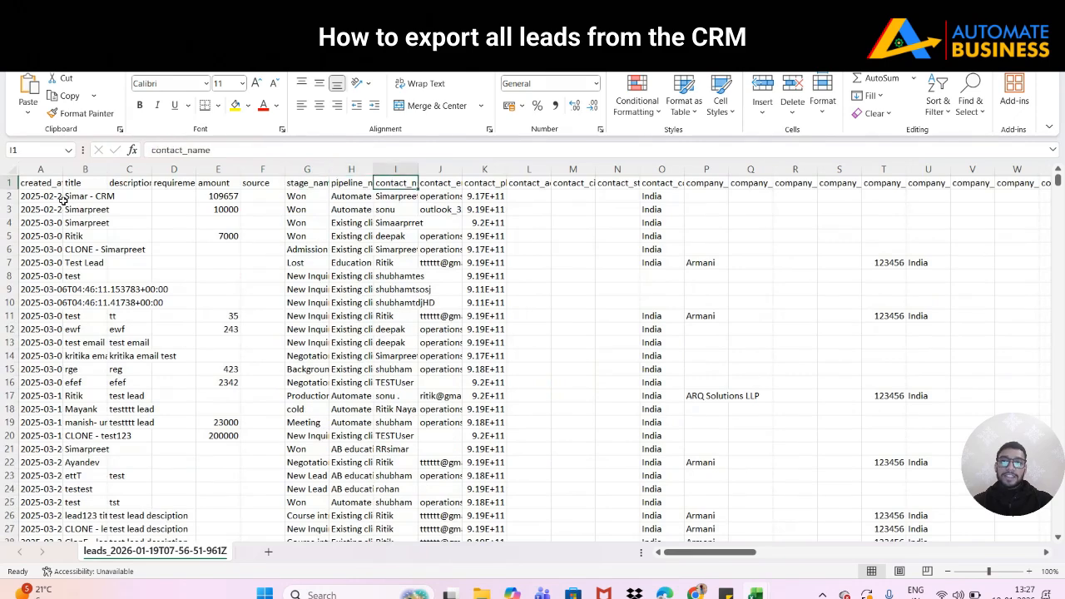
{"action": "key", "text": "Right"}
{"action": "key", "text": "Right"}
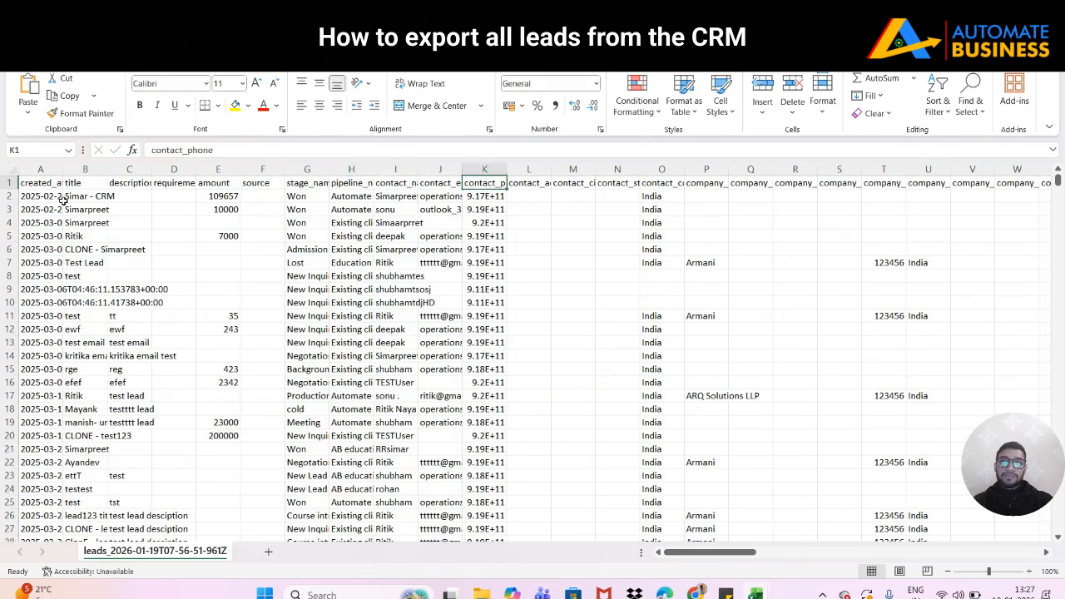
Step: Autofit the width of the contact_phone column
{"action": "double_click", "coordinate": [507, 169]}
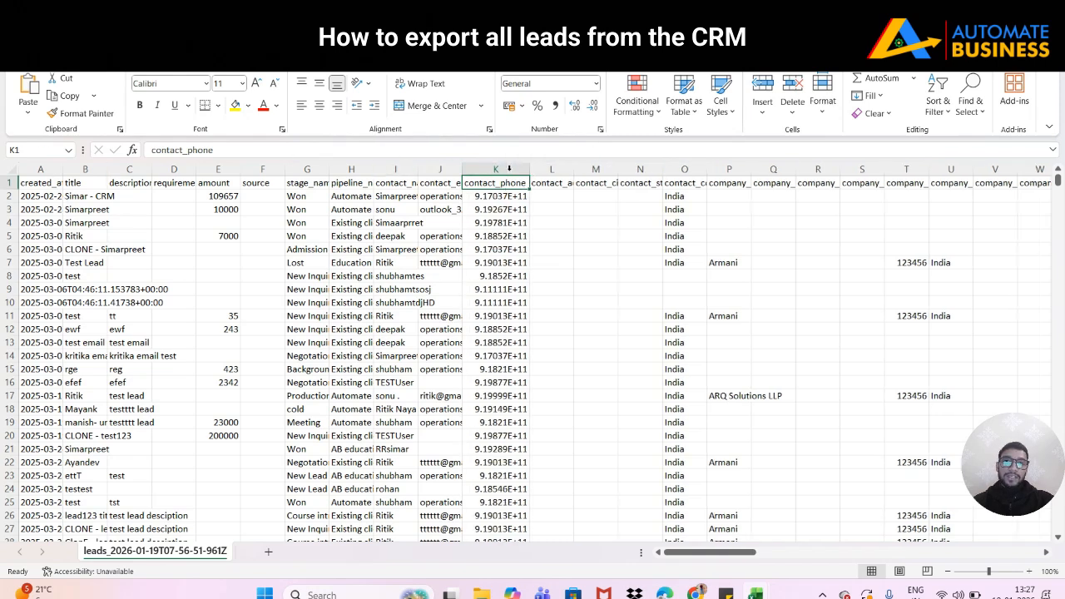
{"action": "left_click", "coordinate": [545, 170]}
Step: Apply the Number format with 0 decimal places to the whole contact_phone column
{"action": "left_click", "coordinate": [503, 169]}
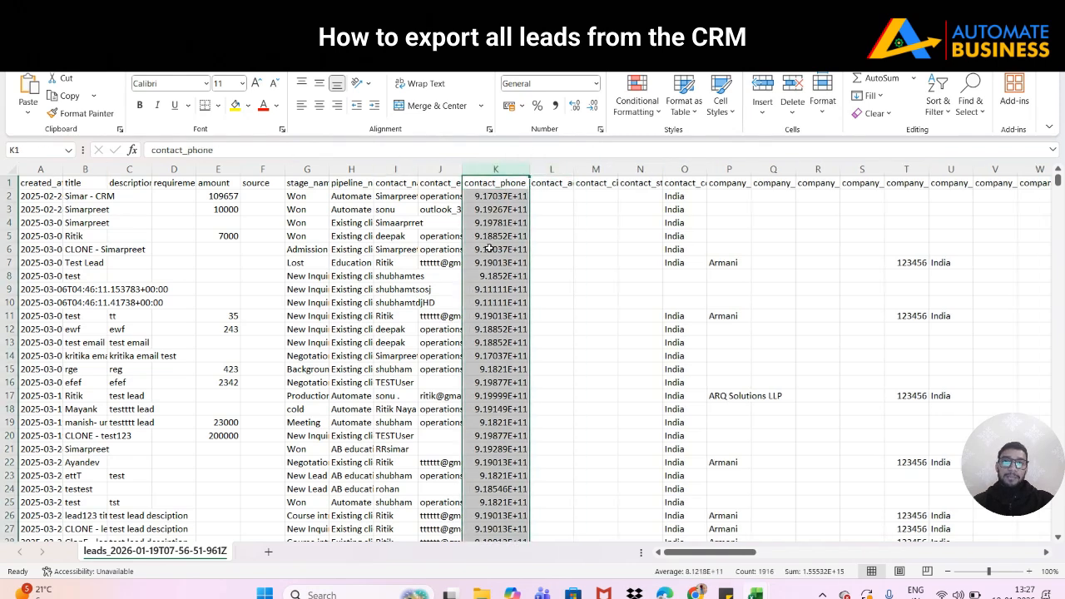
{"action": "right_click", "coordinate": [489, 201]}
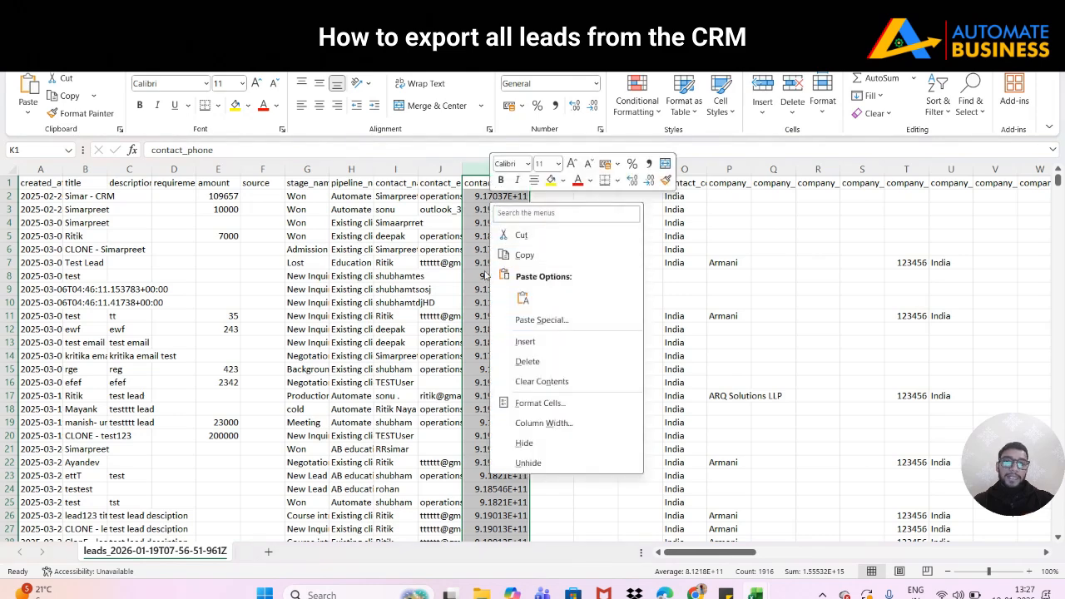
{"action": "left_click", "coordinate": [536, 402]}
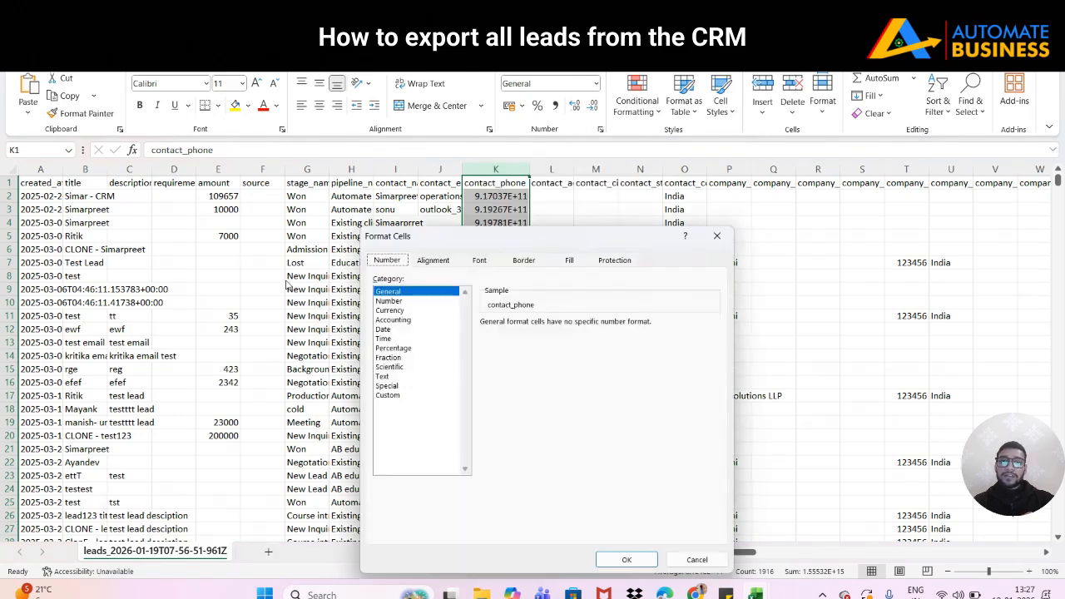
{"action": "left_click", "coordinate": [403, 301]}
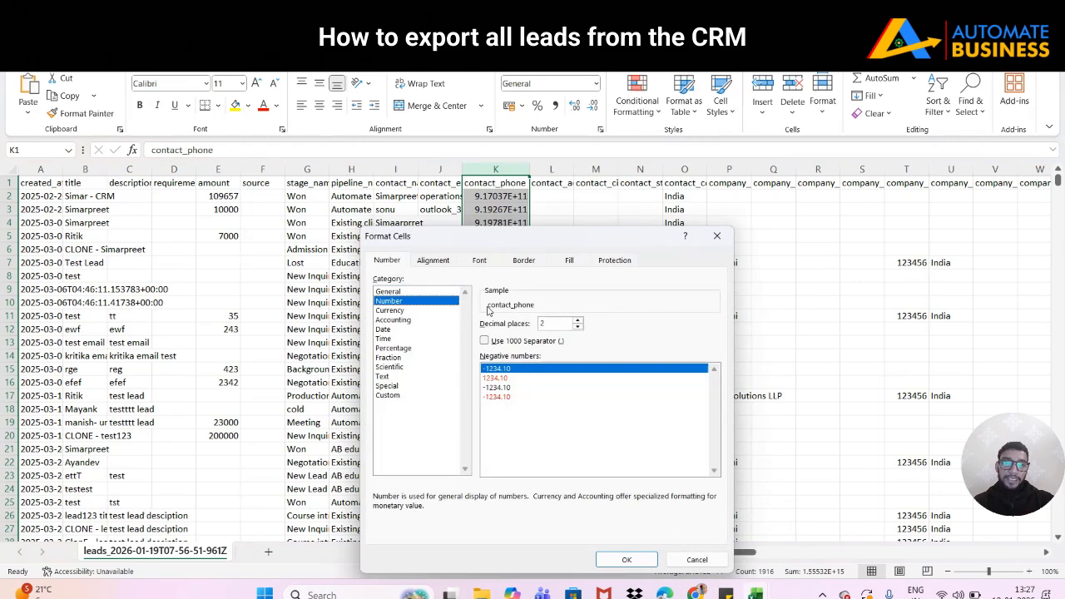
{"action": "left_click", "coordinate": [578, 327]}
{"action": "left_click", "coordinate": [577, 327]}
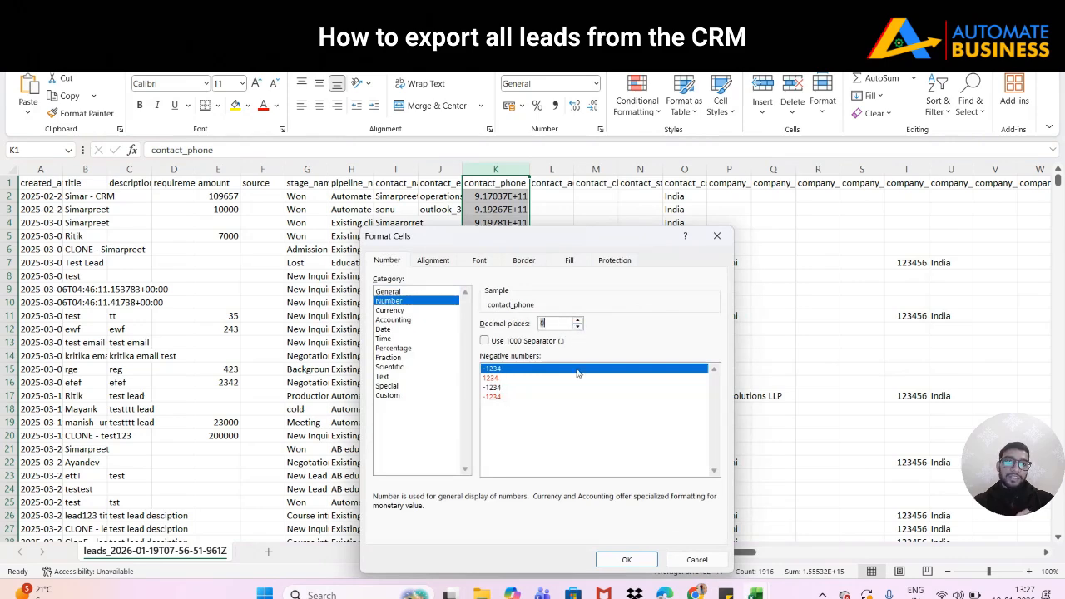
{"action": "left_click", "coordinate": [626, 559]}
{"action": "left_click", "coordinate": [498, 227]}
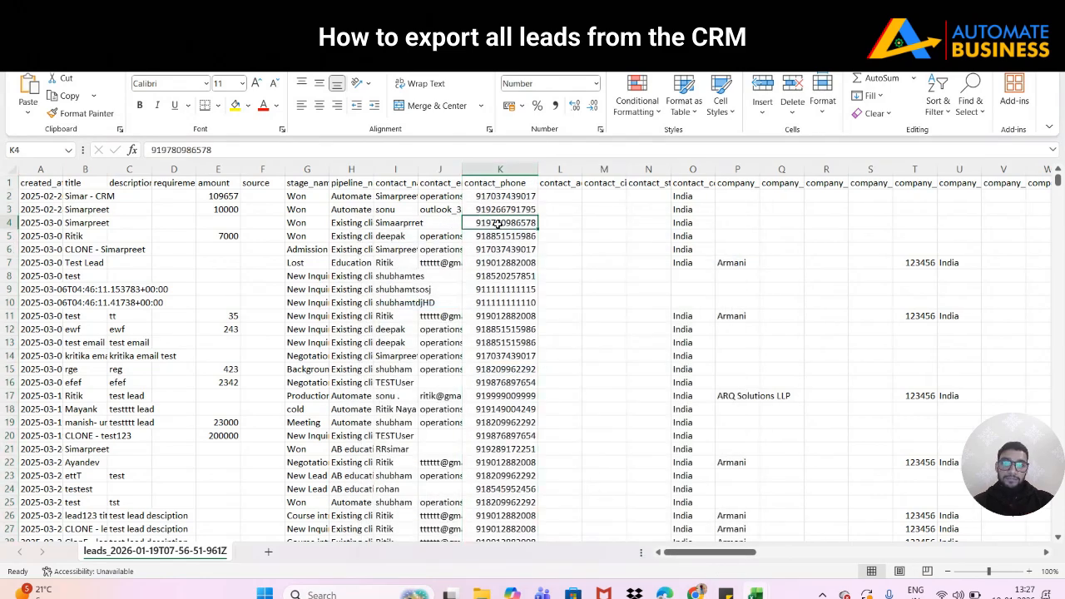
Step: Undo the number formatting of the contact_phone column and check a few of its cells
{"action": "key", "text": "ctrl+z"}
{"action": "left_click", "coordinate": [509, 316]}
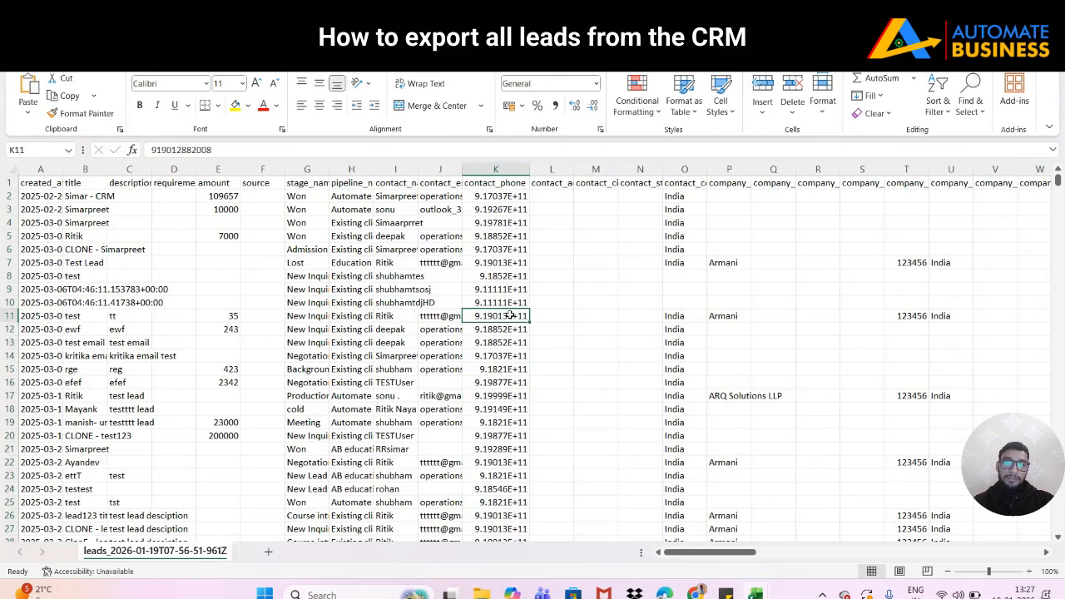
{"action": "left_click", "coordinate": [507, 304]}
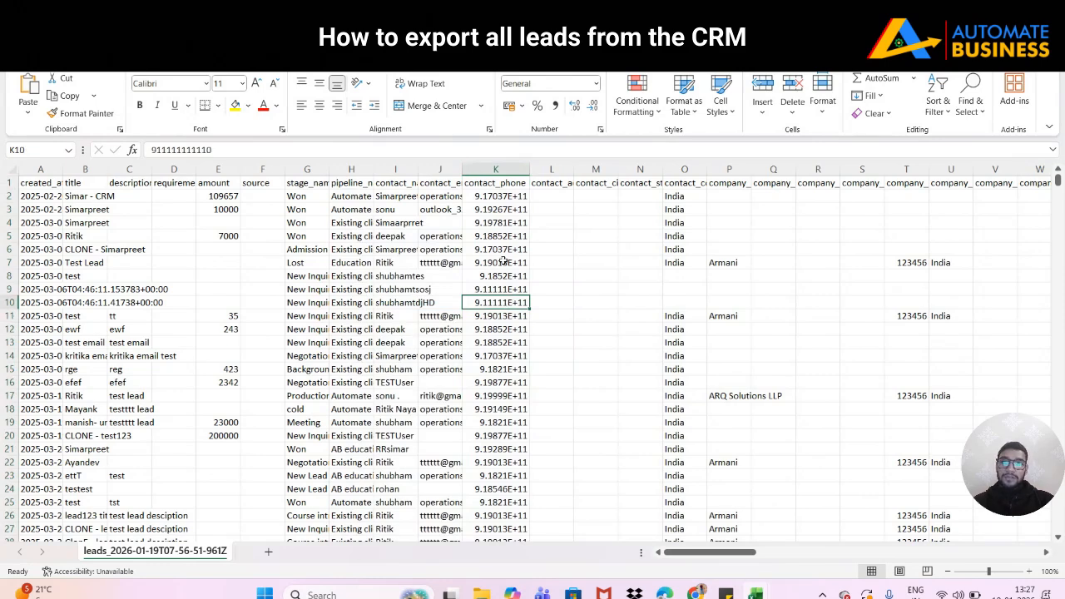
Step: Format the entire contact_phone column as Number with 0 decimal places
{"action": "left_click", "coordinate": [495, 170]}
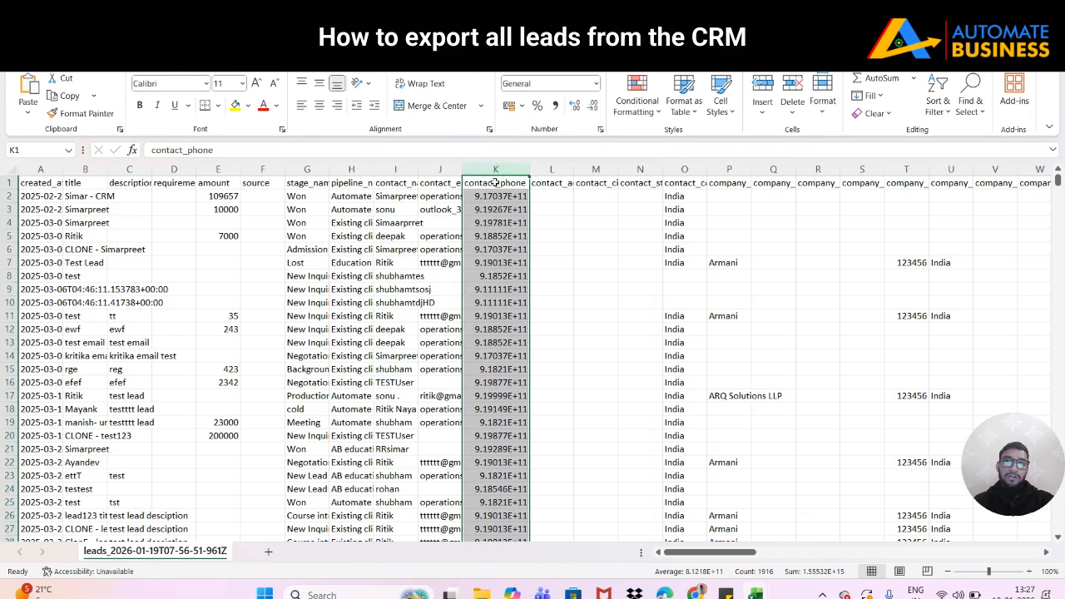
{"action": "right_click", "coordinate": [496, 248]}
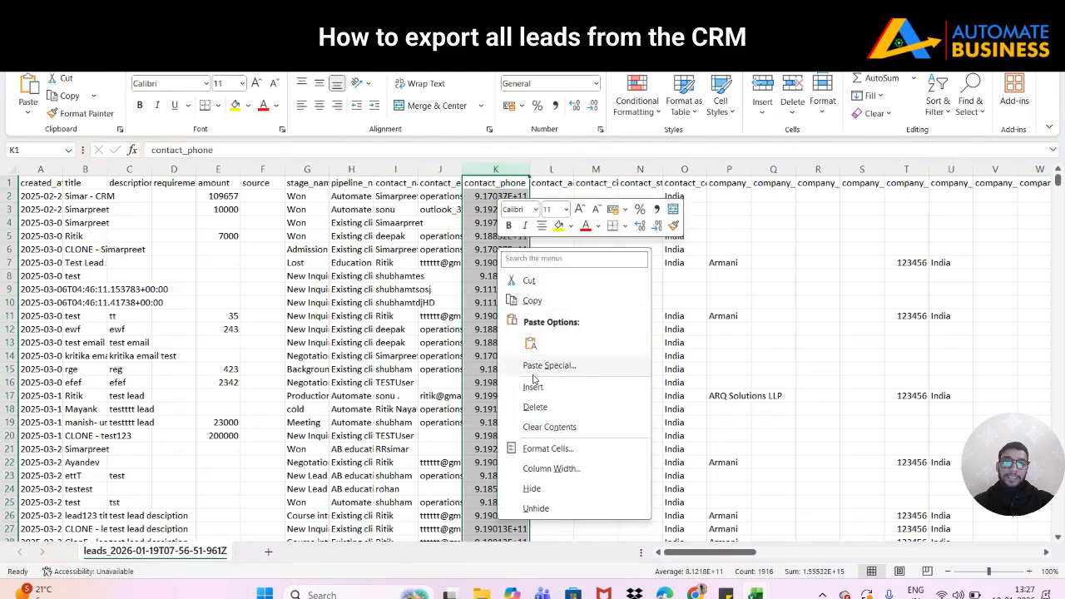
{"action": "left_click", "coordinate": [550, 449]}
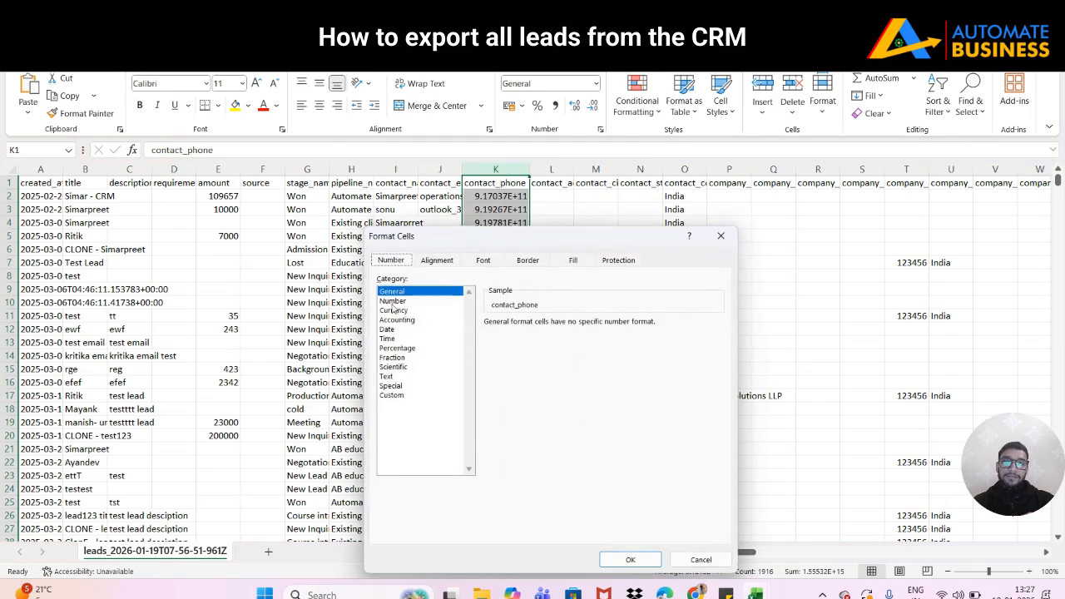
{"action": "left_click", "coordinate": [393, 300]}
{"action": "left_click", "coordinate": [582, 327]}
{"action": "left_click", "coordinate": [584, 330]}
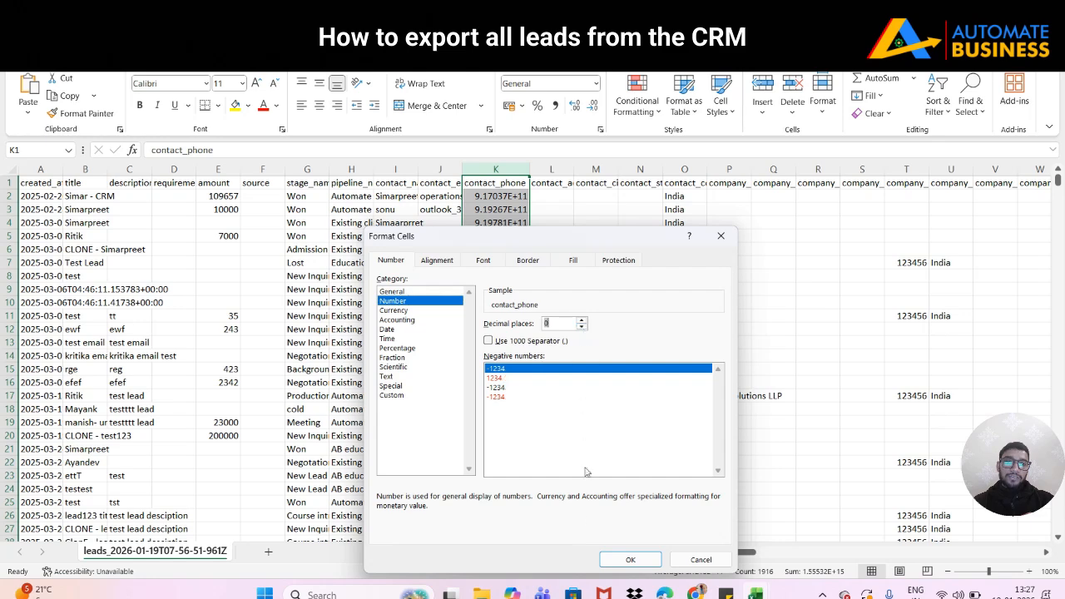
{"action": "left_click", "coordinate": [647, 564]}
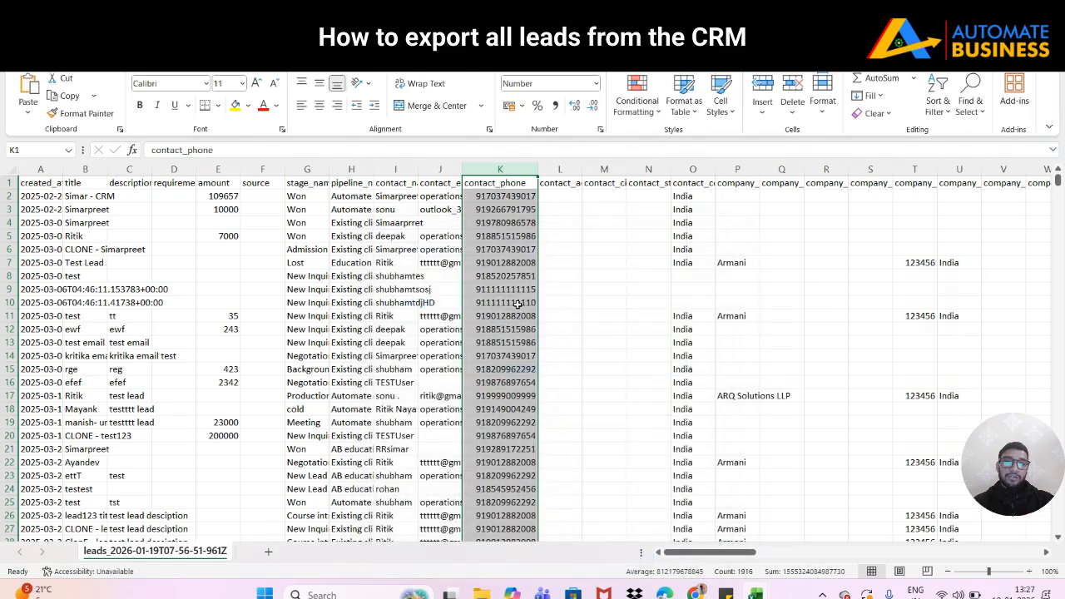
Step: Check the formatted phone numbers in the contact_phone column
{"action": "left_click", "coordinate": [515, 303]}
{"action": "scroll", "coordinate": [506, 418], "scroll_direction": "down", "scroll_amount": 3}
{"action": "scroll", "coordinate": [509, 432], "scroll_direction": "up", "scroll_amount": 3}
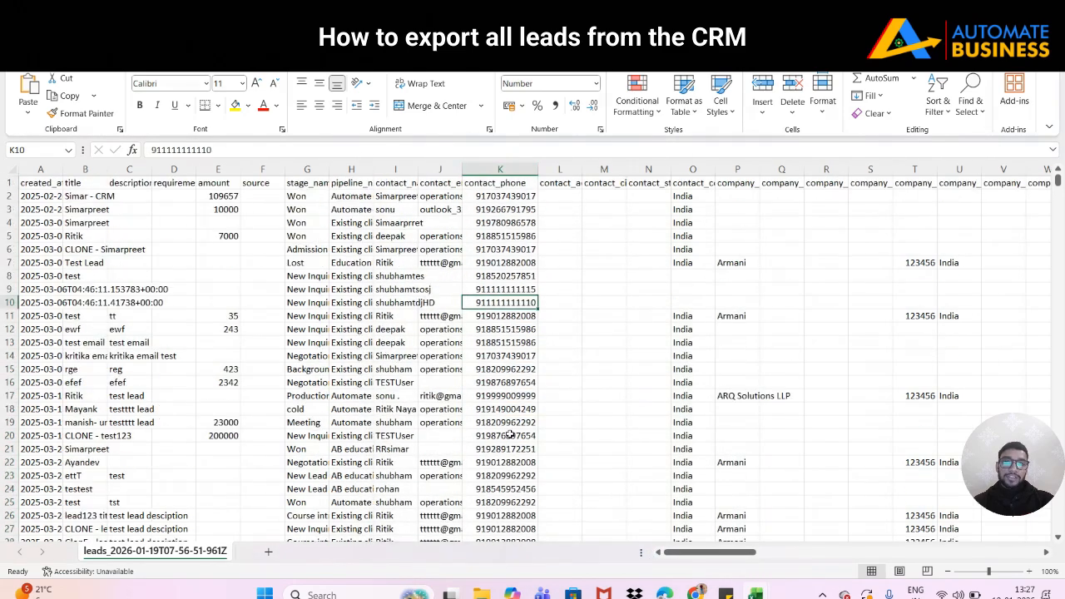
{"action": "left_click", "coordinate": [499, 195]}
Step: Review the contact address, city, state and country column headers in row 1
{"action": "key", "text": "Right"}
{"action": "key", "text": "Right"}
{"action": "key", "text": "Right"}
{"action": "key", "text": "Up"}
{"action": "key", "text": "Left"}
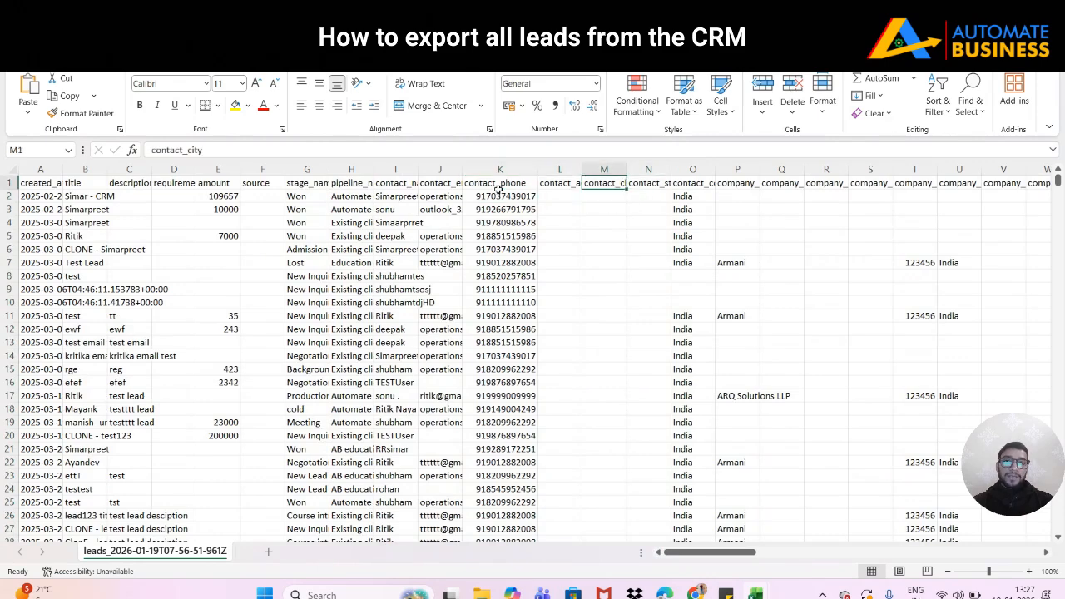
{"action": "key", "text": "Left"}
{"action": "key", "text": "Right"}
{"action": "key", "text": "Right"}
{"action": "key", "text": "Right"}
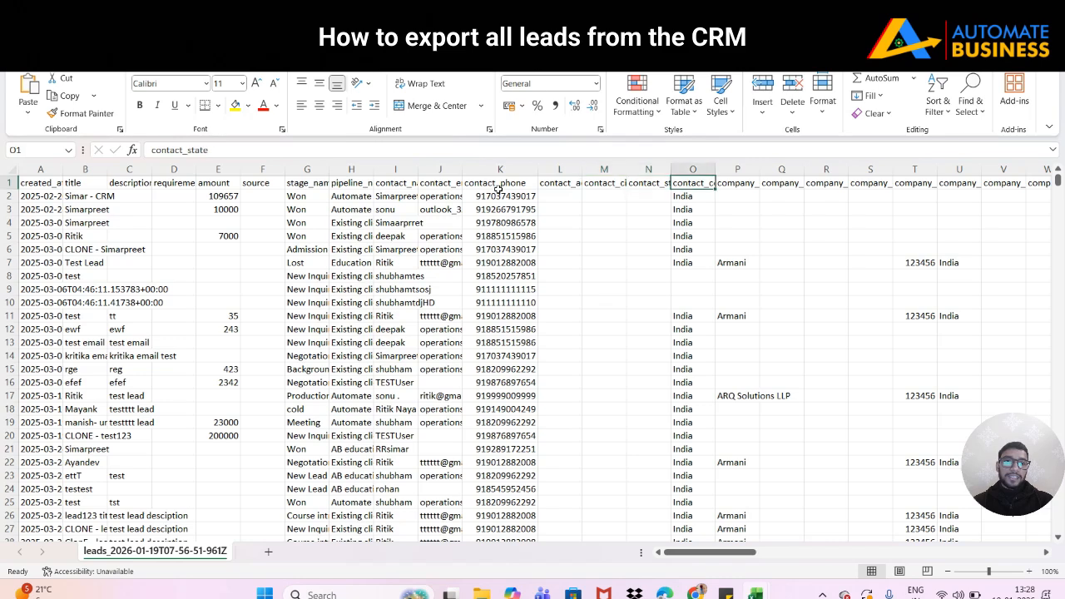
{"action": "key", "text": "Right"}
{"action": "key", "text": "Right"}
{"action": "key", "text": "Left"}
{"action": "key", "text": "Left"}
Step: Review the company column headers, including company_name and company_gst, through to the created_by_name header
{"action": "key", "text": "Right"}
{"action": "key", "text": "Right"}
{"action": "key", "text": "Right"}
{"action": "key", "text": "Right"}
{"action": "key", "text": "Right"}
{"action": "key", "text": "Right"}
{"action": "key", "text": "Right"}
{"action": "key", "text": "Right"}
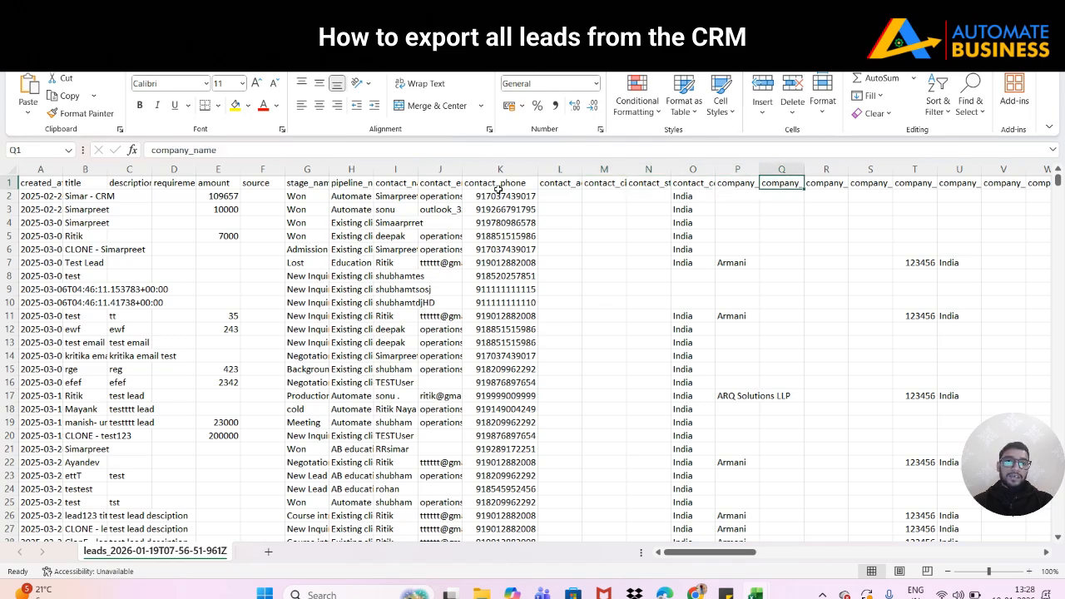
{"action": "key", "text": "Left"}
{"action": "key", "text": "Right"}
{"action": "key", "text": "Right"}
{"action": "key", "text": "Right"}
{"action": "key", "text": "Right"}
{"action": "key", "text": "Right"}
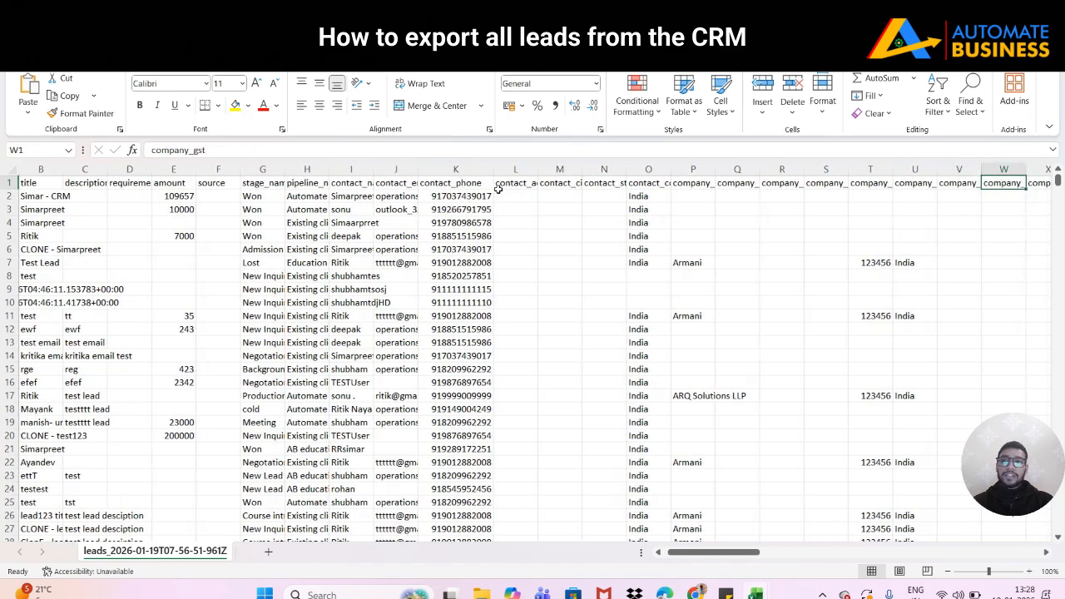
{"action": "key", "text": "Left"}
{"action": "key", "text": "Left"}
{"action": "key", "text": "Left"}
{"action": "key", "text": "Right"}
{"action": "key", "text": "Right"}
{"action": "key", "text": "Right"}
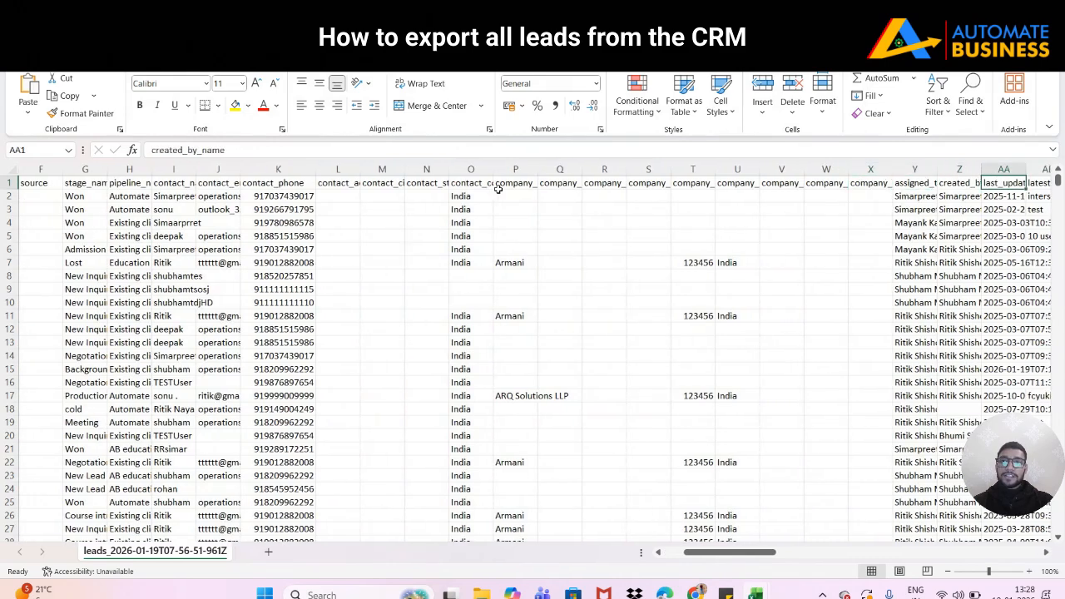
Step: Examine the last_update_at column, reading its header and the first lead's timestamp
{"action": "key", "text": "Right"}
{"action": "key", "text": "Left"}
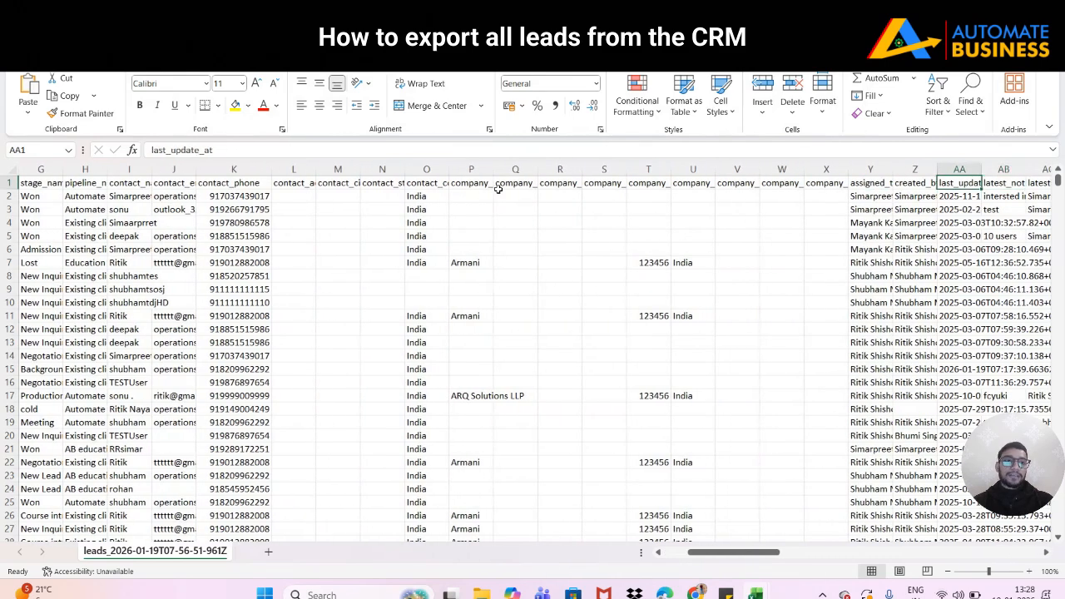
{"action": "key", "text": "Down"}
{"action": "key", "text": "ctrl+shift+Down"}
{"action": "key", "text": "ctrl+shift+Up"}
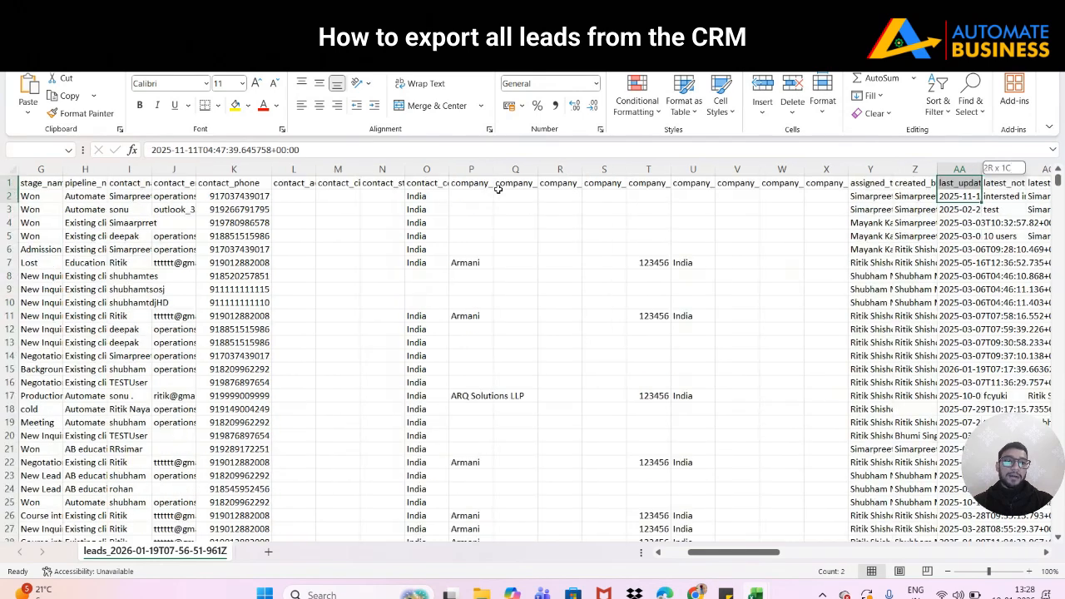
{"action": "key", "text": "Down"}
{"action": "key", "text": "ctrl+shift+Down"}
{"action": "key", "text": "ctrl+shift+Up"}
{"action": "key", "text": "Up"}
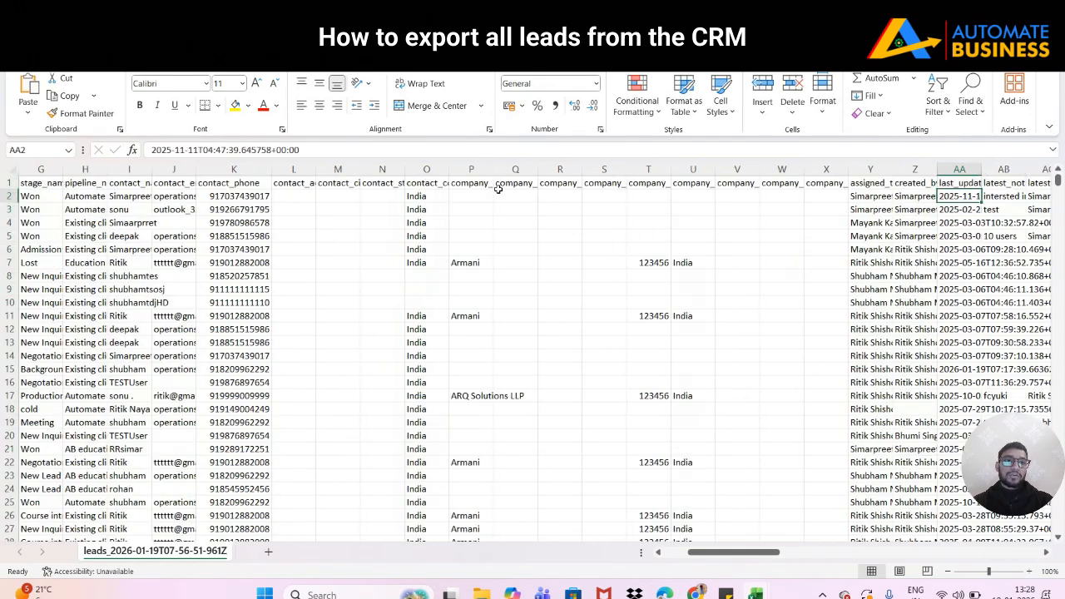
{"action": "key", "text": "Down"}
{"action": "key", "text": "Up"}
{"action": "key", "text": "Up"}
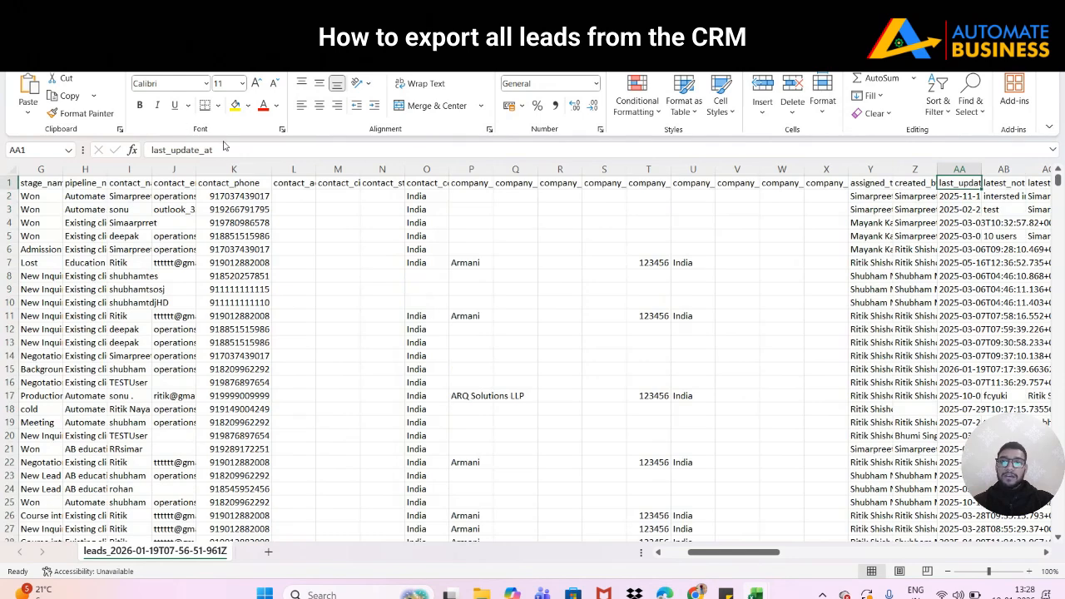
{"action": "left_click_drag", "start_coordinate": [223, 149], "coordinate": [150, 149]}
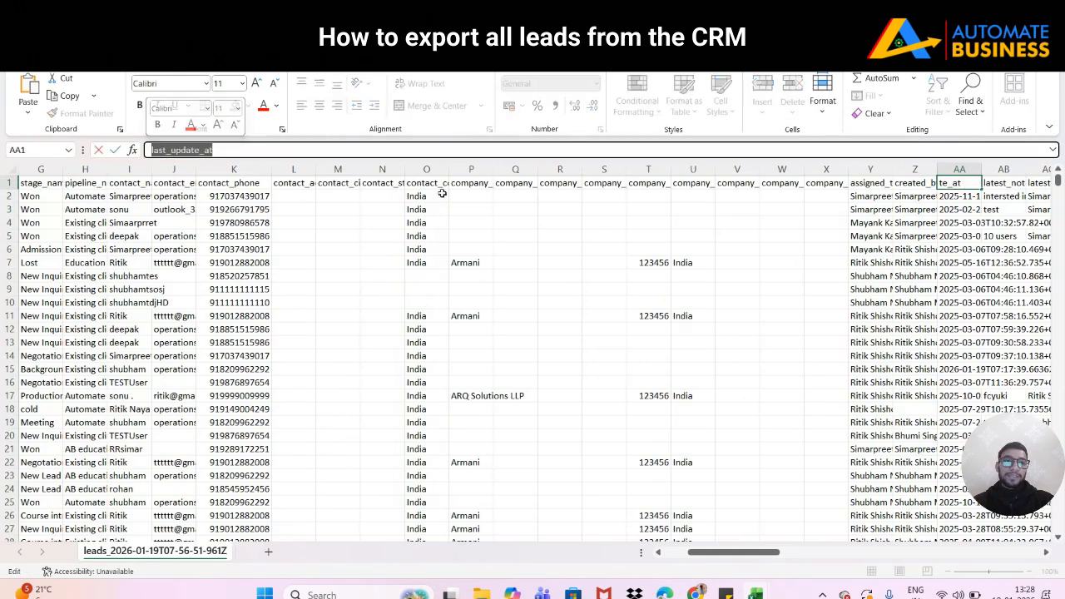
Step: Examine the created_by_name column, checking its header and the entries below it
{"action": "left_click", "coordinate": [911, 184]}
{"action": "key", "text": "Down"}
{"action": "key", "text": "Up"}
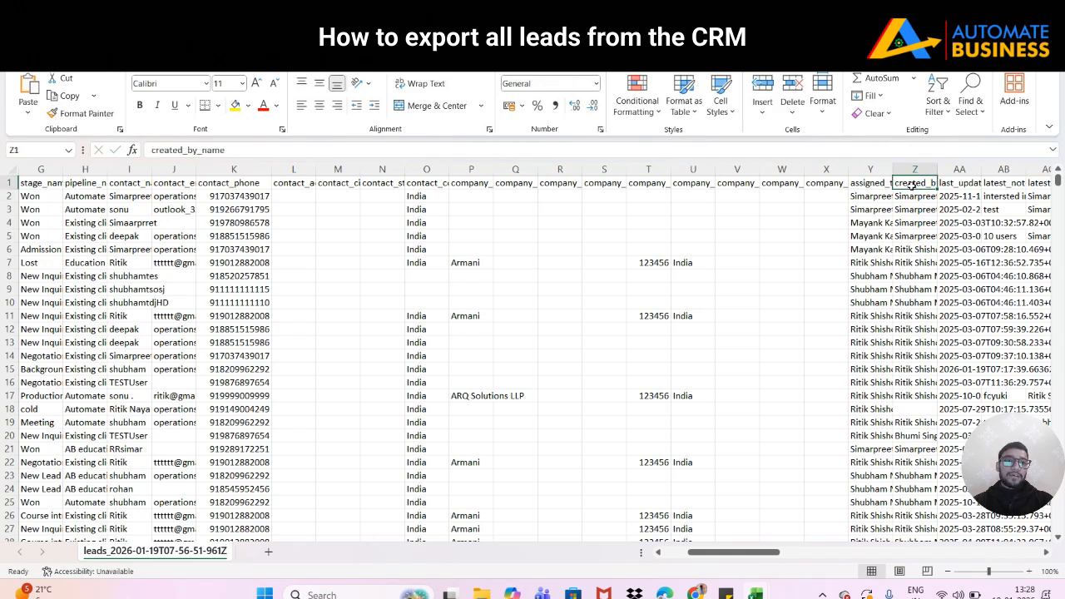
{"action": "key", "text": "Down"}
{"action": "key", "text": "Down"}
{"action": "key", "text": "Up"}
{"action": "key", "text": "Up"}
{"action": "key", "text": "Down"}
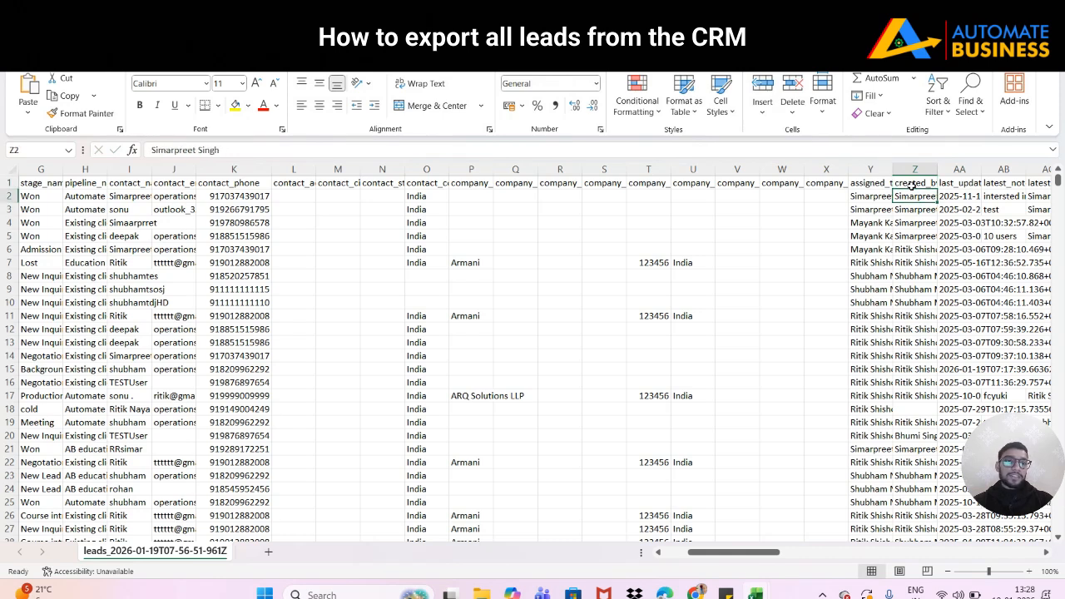
{"action": "key", "text": "ctrl+shift+Down"}
{"action": "key", "text": "ctrl+shift+Up"}
{"action": "key", "text": "Up"}
Step: Read the headers from assigned_to_name through created_by_name and last_update_at to latest_note
{"action": "key", "text": "Left"}
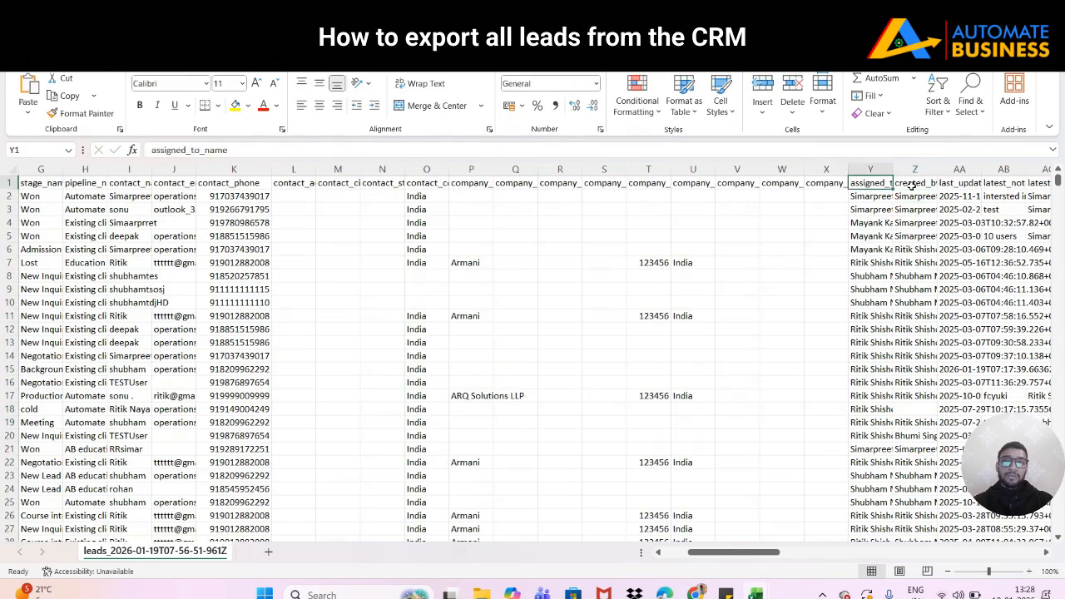
{"action": "key", "text": "Right"}
{"action": "key", "text": "Right"}
{"action": "key", "text": "Right"}
{"action": "key", "text": "Left"}
{"action": "key", "text": "Left"}
{"action": "key", "text": "Left"}
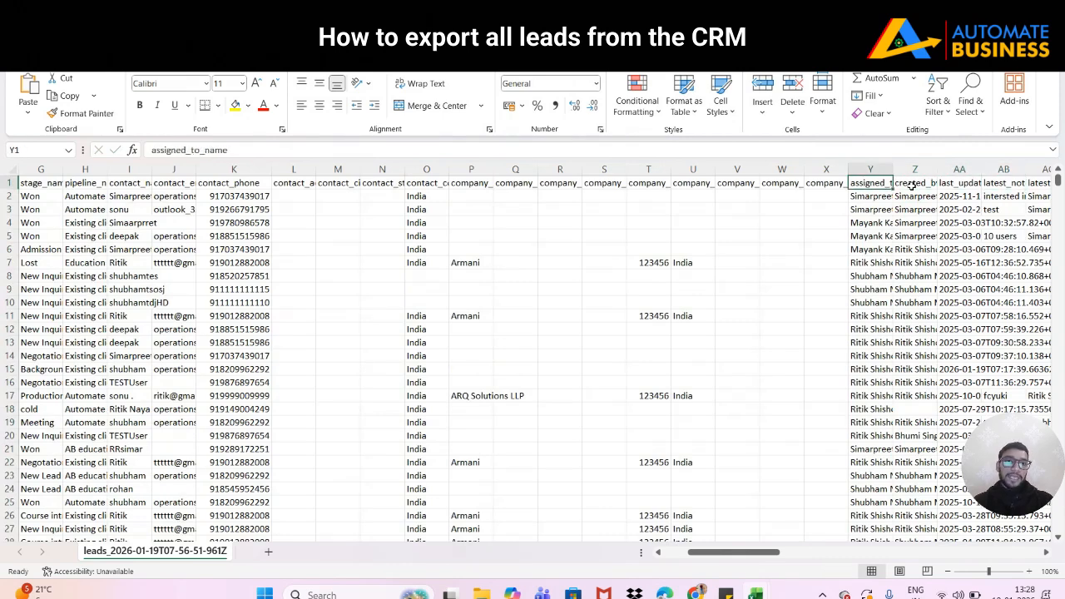
{"action": "key", "text": "Right"}
{"action": "key", "text": "Right"}
{"action": "key", "text": "Right"}
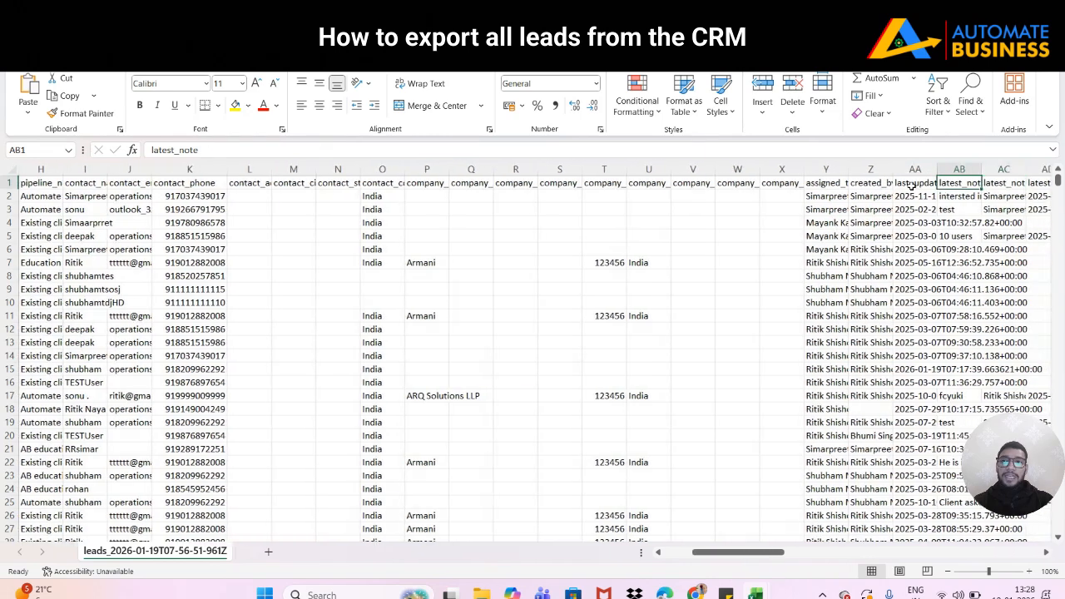
Step: Examine the latest_note column, reading its header and the notes of the first leads
{"action": "type", "text": "0"}
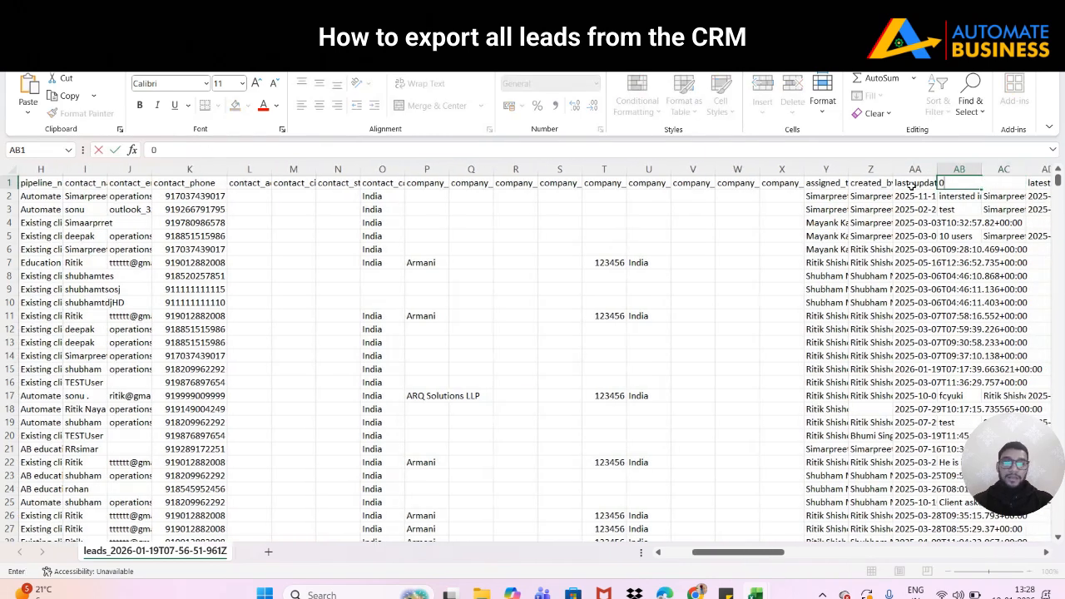
{"action": "key", "text": "Escape"}
{"action": "key", "text": "Right"}
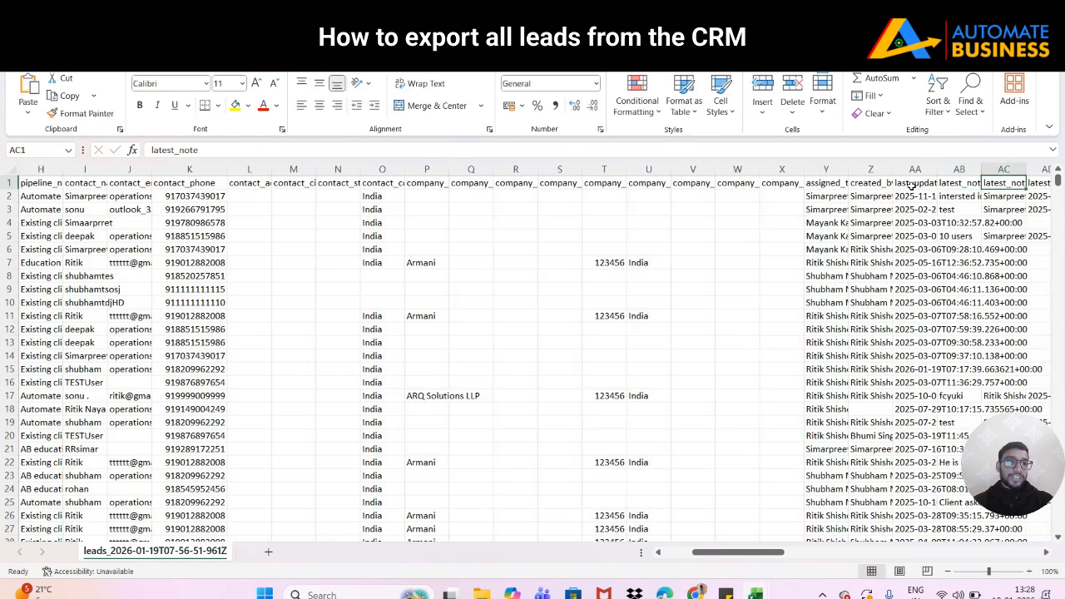
{"action": "key", "text": "Left"}
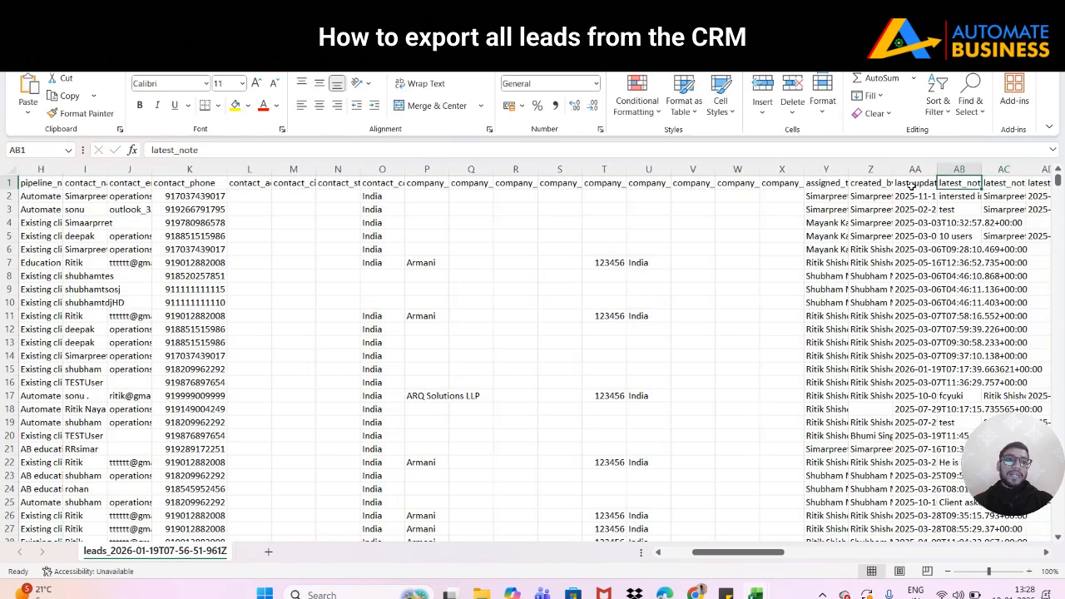
{"action": "key", "text": "Down"}
{"action": "key", "text": "Up"}
{"action": "key", "text": "Down"}
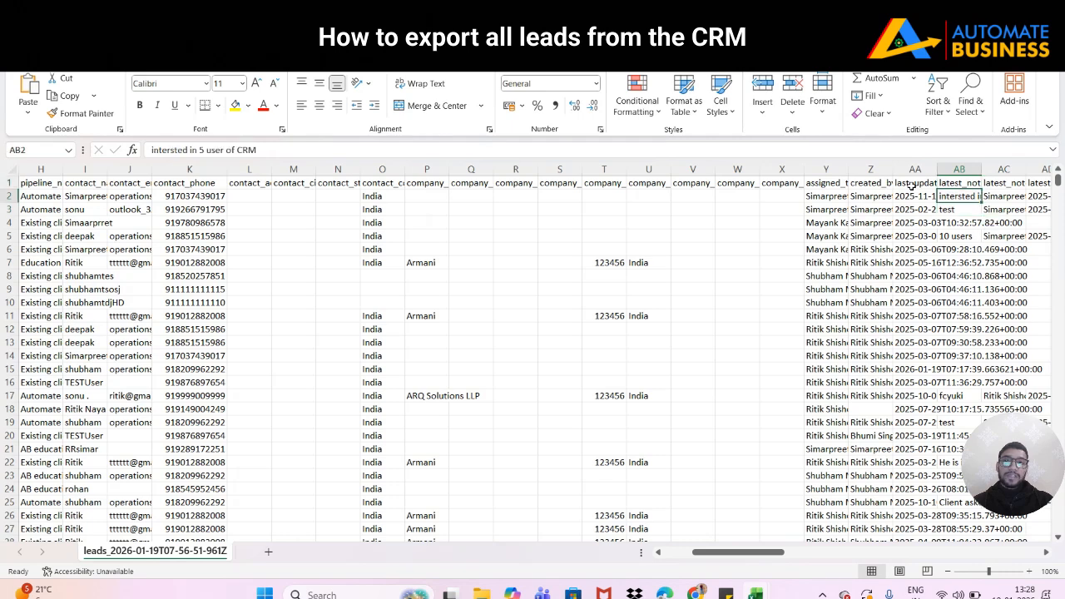
{"action": "key", "text": "Up"}
{"action": "key", "text": "Down"}
{"action": "key", "text": "Up"}
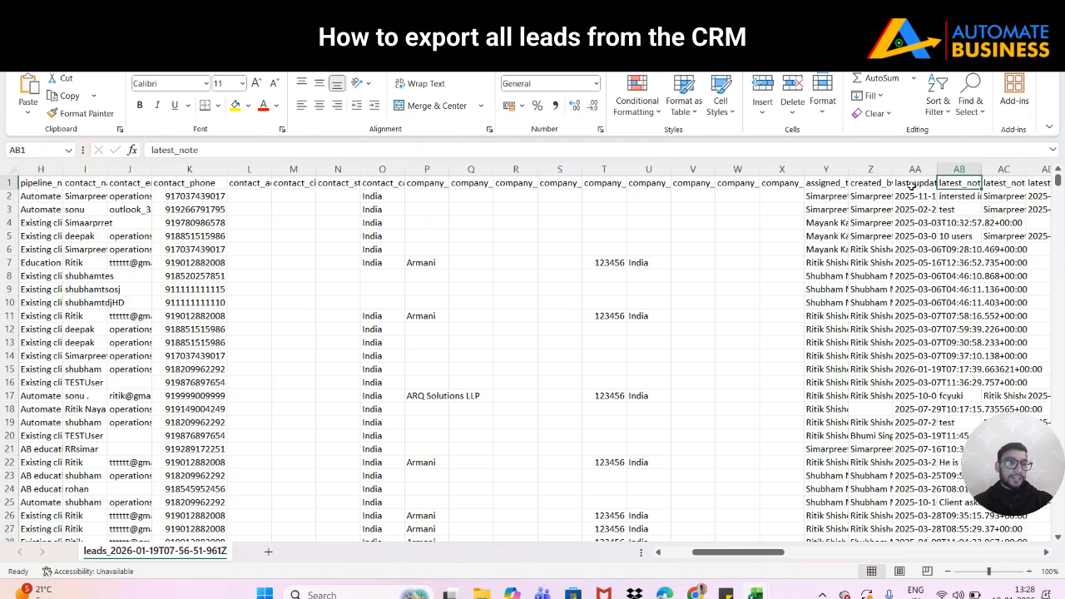
{"action": "key", "text": "Right"}
{"action": "key", "text": "Left"}
{"action": "key", "text": "Down"}
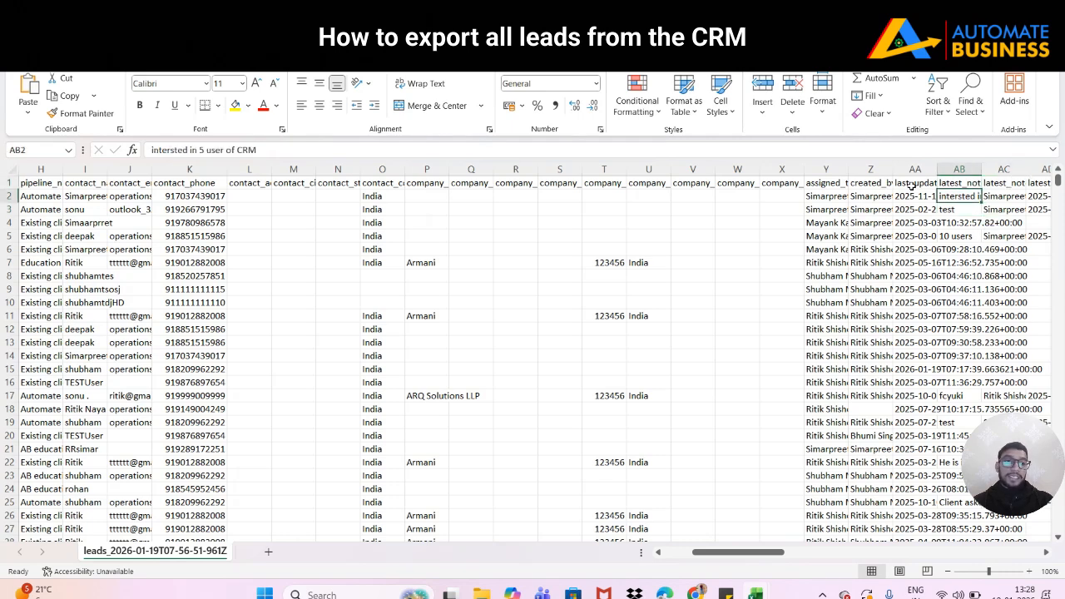
{"action": "key", "text": "shift+Down"}
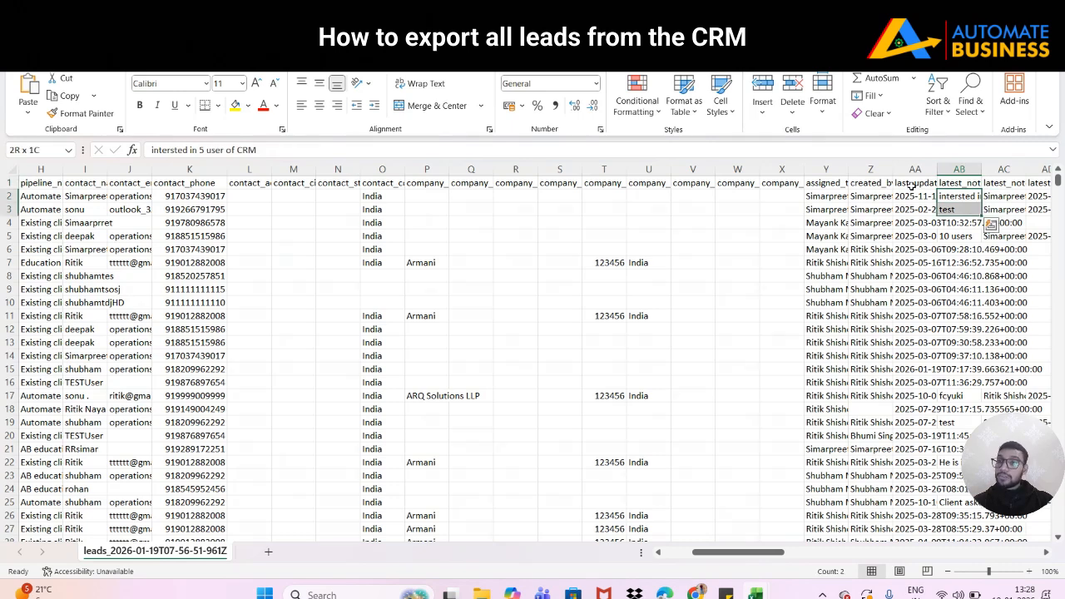
{"action": "key", "text": "Up"}
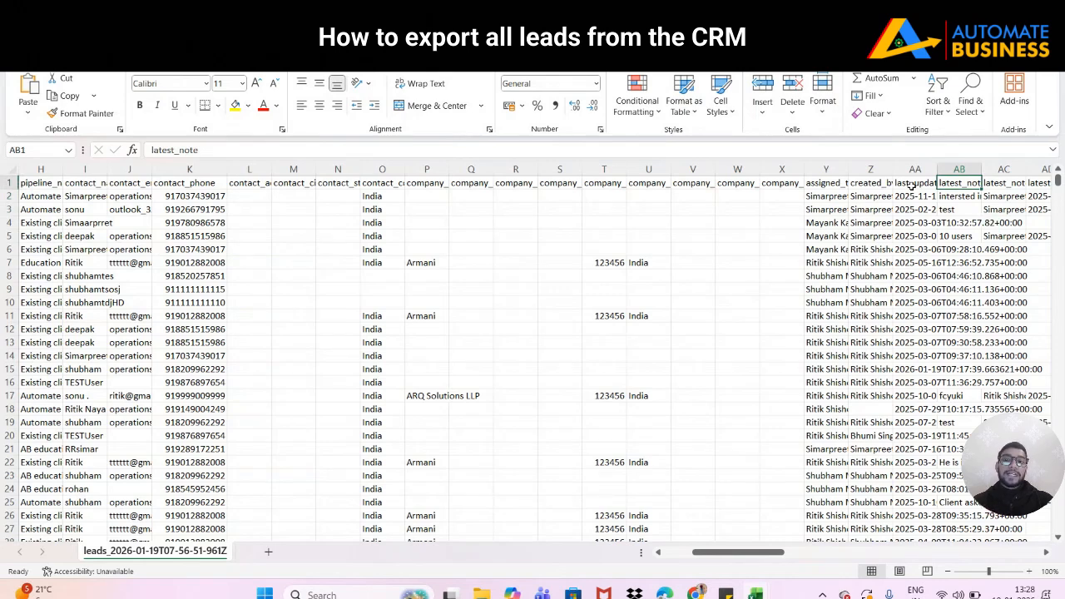
{"action": "key", "text": "Down"}
{"action": "key", "text": "Up"}
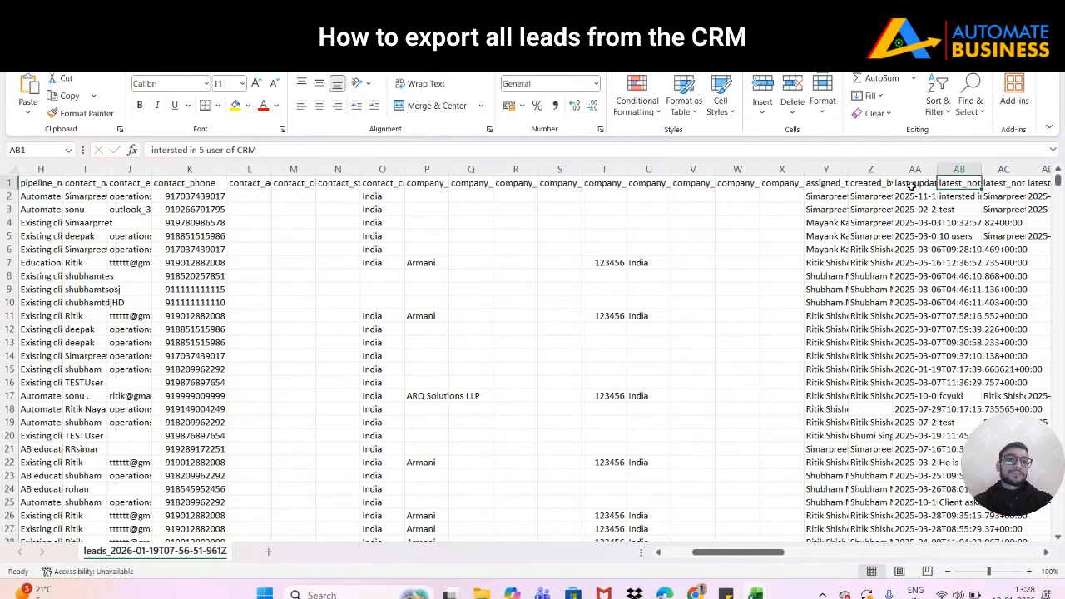
Step: Examine the latest_note_by column's entries and read the latest_note_date header beside it
{"action": "key", "text": "Right"}
{"action": "scroll", "coordinate": [911, 187], "scroll_direction": "right", "scroll_amount": 1}
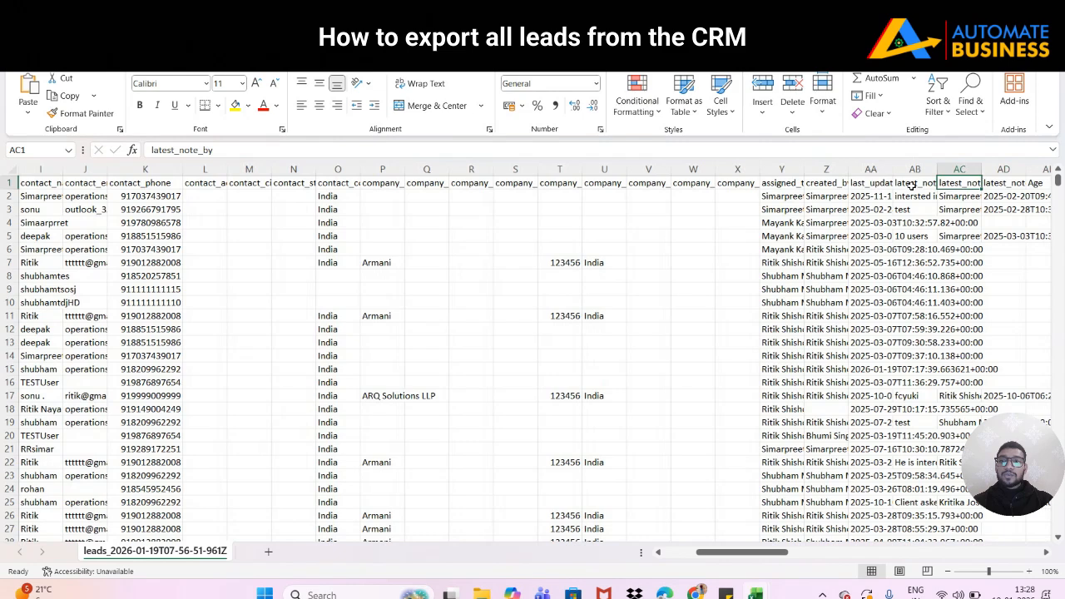
{"action": "key", "text": "Down"}
{"action": "key", "text": "Down"}
{"action": "key", "text": "Down"}
{"action": "key", "text": "Up"}
{"action": "key", "text": "Up"}
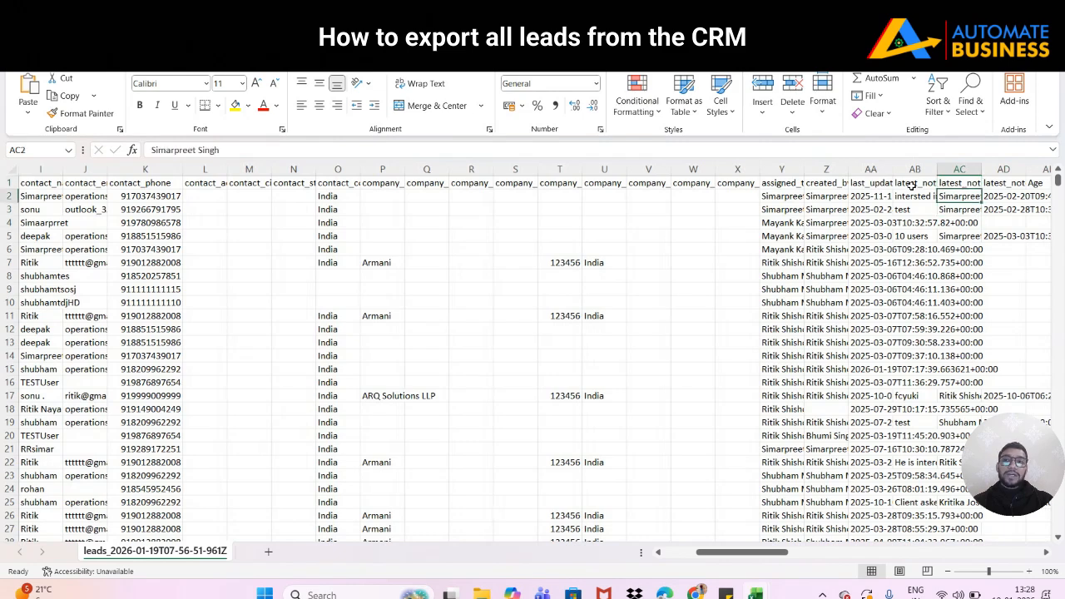
{"action": "key", "text": "Up"}
{"action": "key", "text": "Right"}
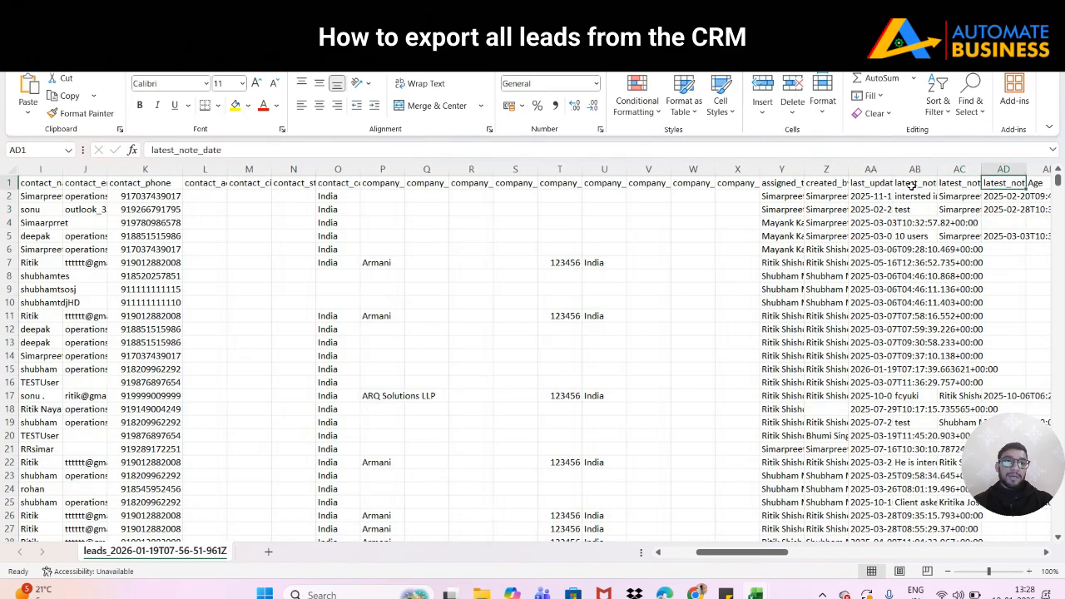
Step: Read the custom field headers from Age to Alternate no
{"action": "scroll", "coordinate": [910, 184], "scroll_direction": "right", "scroll_amount": 2}
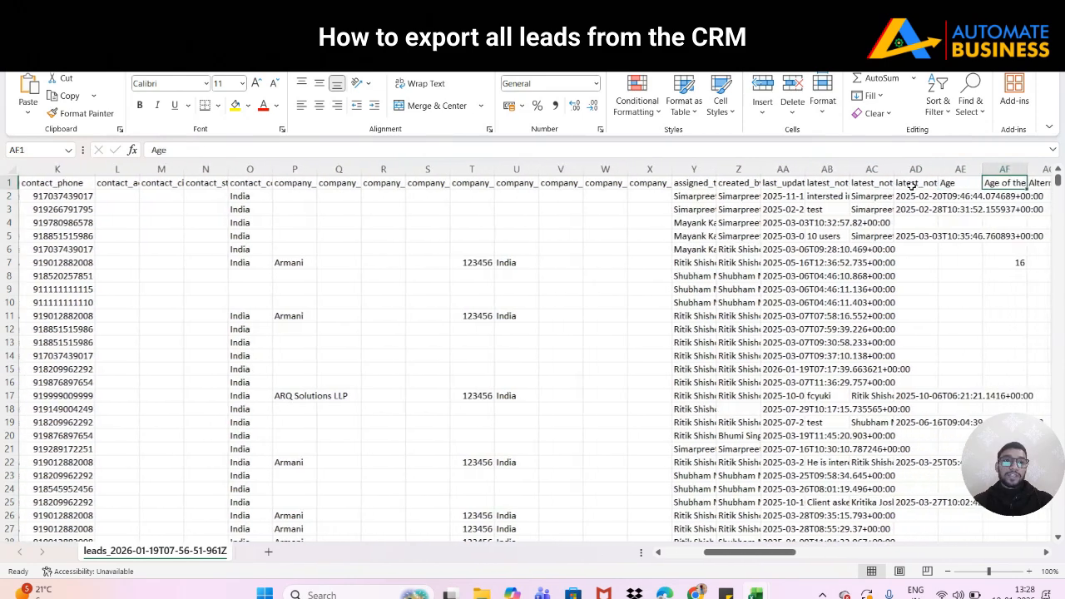
{"action": "key", "text": "Right"}
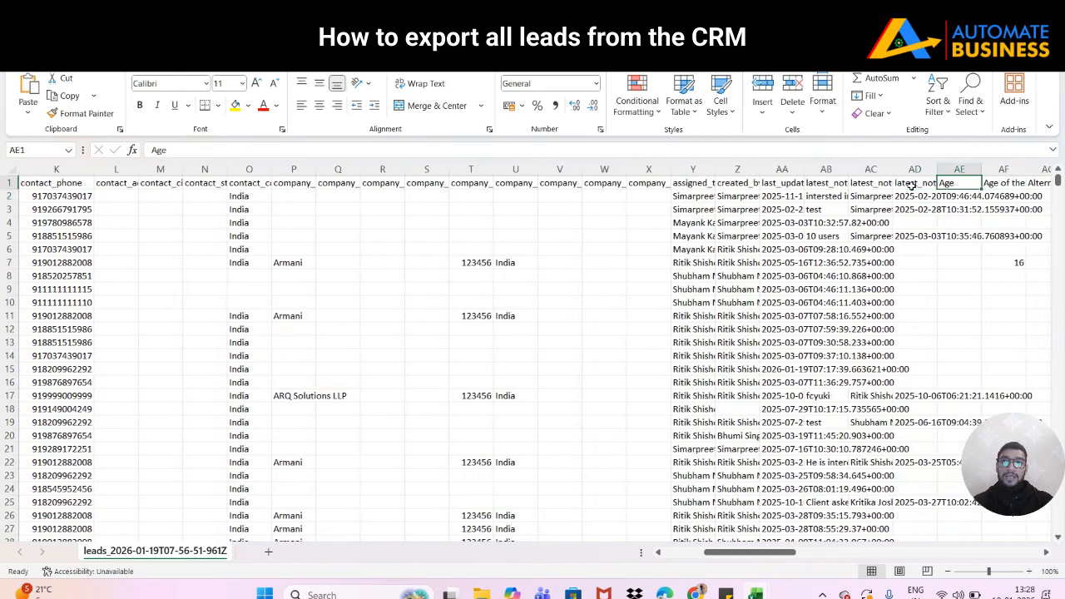
{"action": "key", "text": "Right"}
{"action": "key", "text": "Right"}
{"action": "key", "text": "Right"}
{"action": "key", "text": "Right"}
{"action": "key", "text": "Right"}
{"action": "key", "text": "Right"}
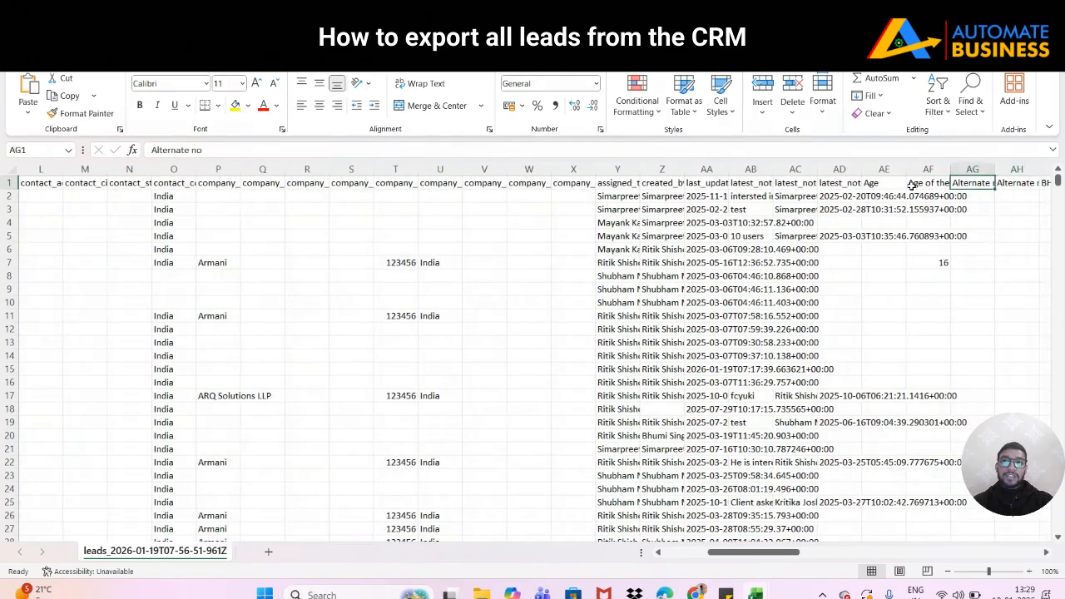
Step: Review the remaining custom field headers, from BHK PREF past Client Measurements, Gender and Intake to Location
{"action": "key", "text": "Right"}
{"action": "key", "text": "Right"}
{"action": "key", "text": "Right"}
{"action": "key", "text": "Right"}
{"action": "key", "text": "Right"}
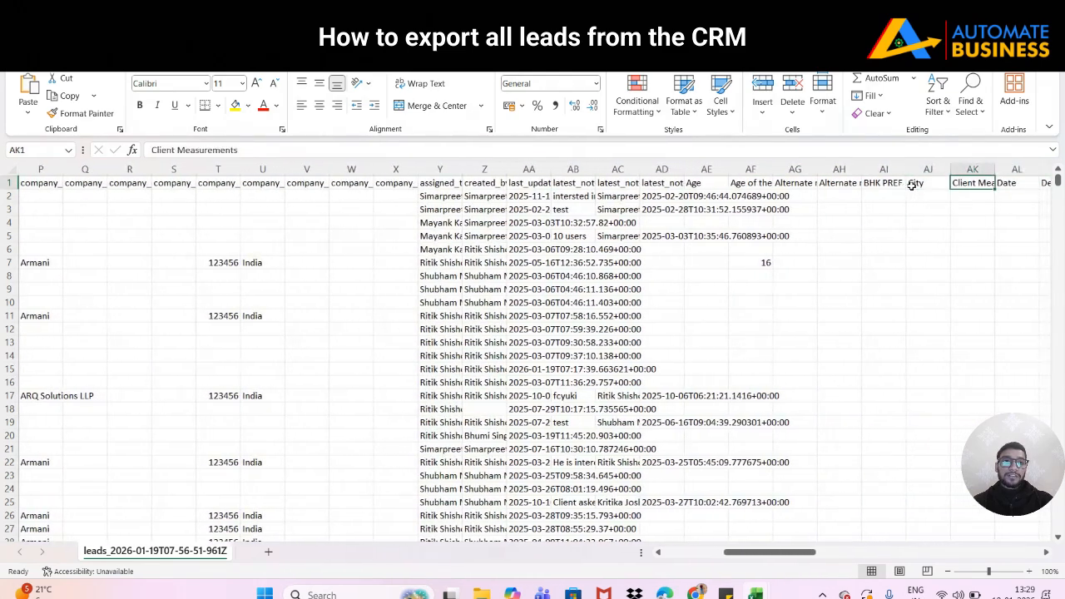
{"action": "key", "text": "Right"}
{"action": "key", "text": "Right"}
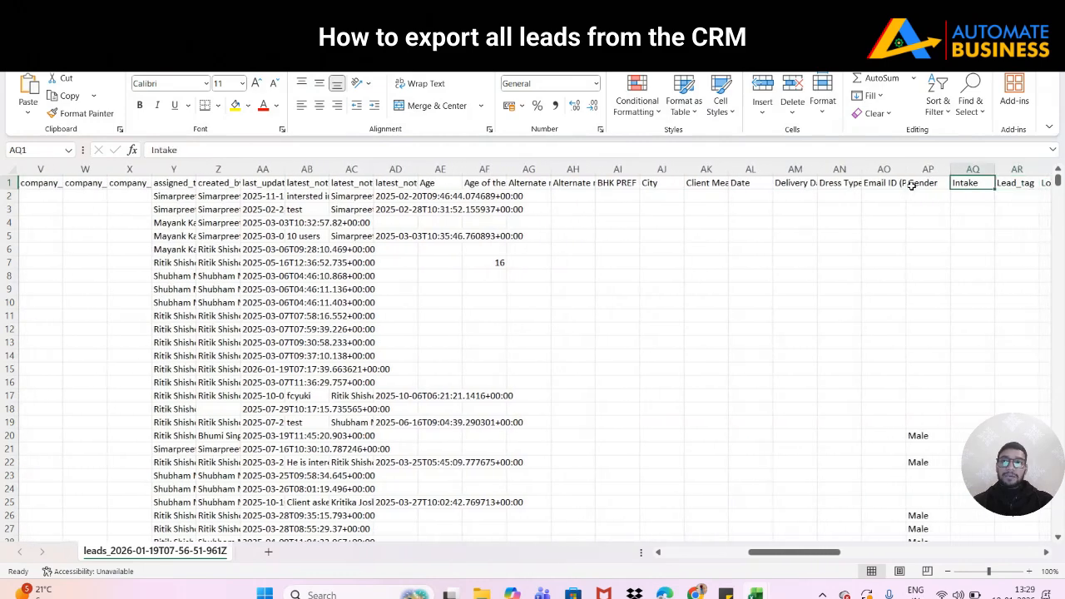
{"action": "key", "text": "Left"}
{"action": "key", "text": "Left"}
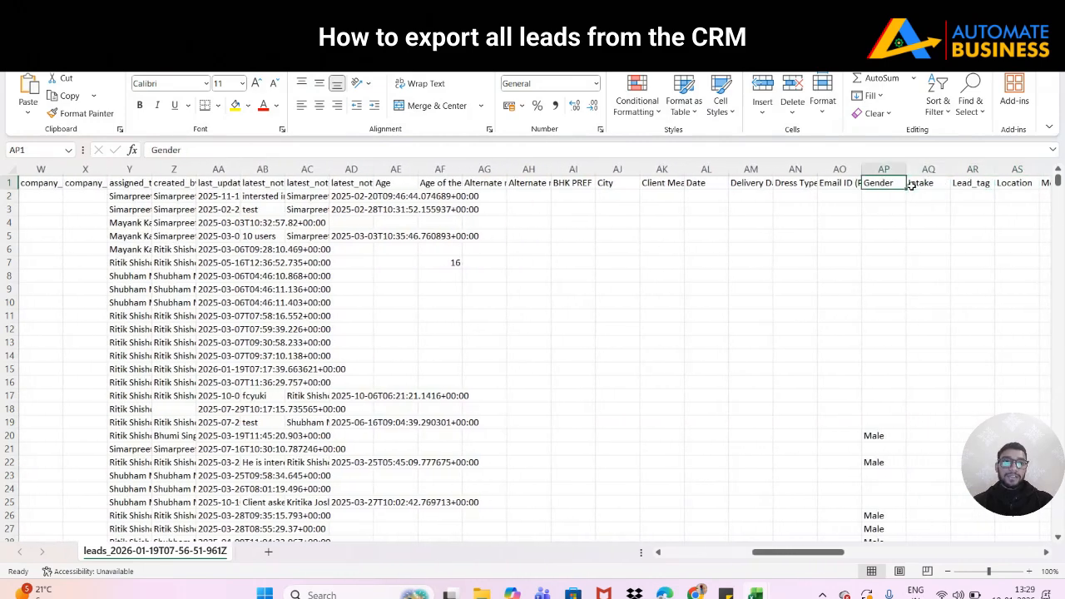
{"action": "key", "text": "Right"}
{"action": "key", "text": "Right"}
{"action": "key", "text": "Right"}
{"action": "key", "text": "Right"}
{"action": "key", "text": "Right"}
{"action": "key", "text": "Left"}
{"action": "key", "text": "Left"}
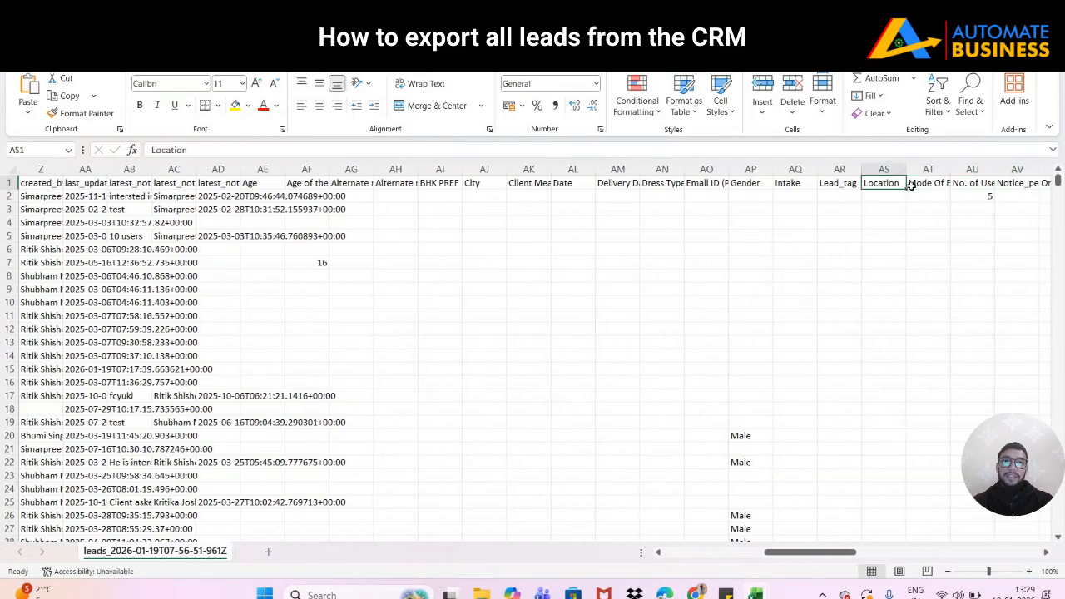
Step: Review the custom field headers that follow Location, from No. of Users past Order Value and Preferred Schedule to Size
{"action": "key", "text": "Right"}
{"action": "key", "text": "Right"}
{"action": "key", "text": "Right"}
{"action": "key", "text": "Right"}
{"action": "key", "text": "Right"}
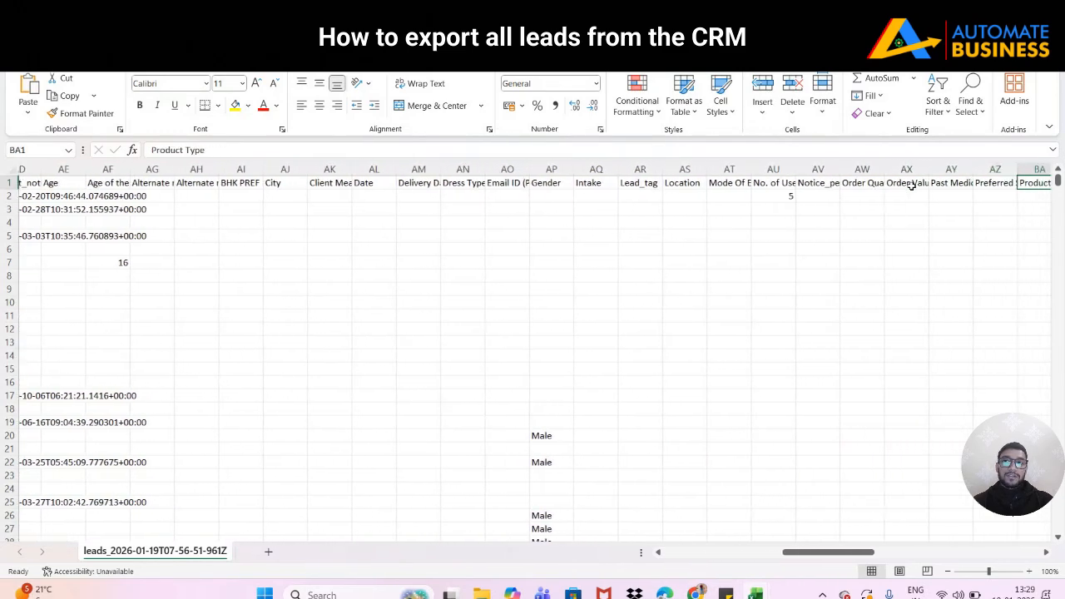
{"action": "scroll", "coordinate": [910, 185], "scroll_direction": "right", "scroll_amount": 2}
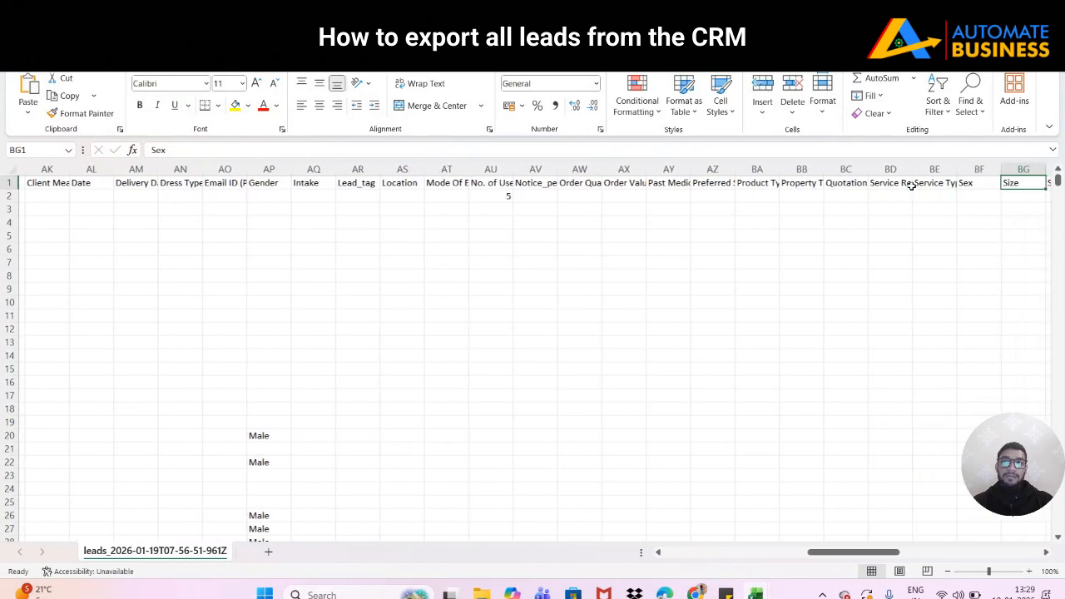
{"action": "left_click", "coordinate": [905, 183]}
{"action": "key", "text": "Left"}
{"action": "key", "text": "Left"}
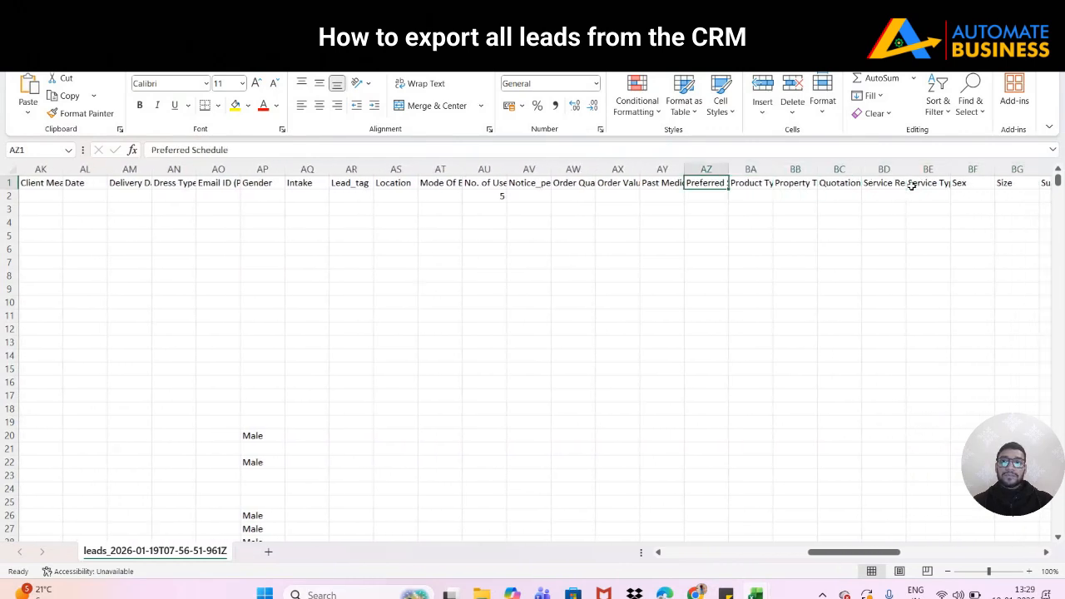
Step: Read the custom field headers from Product Type past Summarization, Team Size and Use Case to budget
{"action": "key", "text": "Right"}
{"action": "key", "text": "Right"}
{"action": "key", "text": "Right"}
{"action": "key", "text": "Right"}
{"action": "key", "text": "Right"}
{"action": "key", "text": "Right"}
{"action": "key", "text": "Right"}
{"action": "key", "text": "Right"}
{"action": "key", "text": "Right"}
{"action": "key", "text": "Right"}
{"action": "key", "text": "Right"}
{"action": "key", "text": "Right"}
{"action": "key", "text": "Right"}
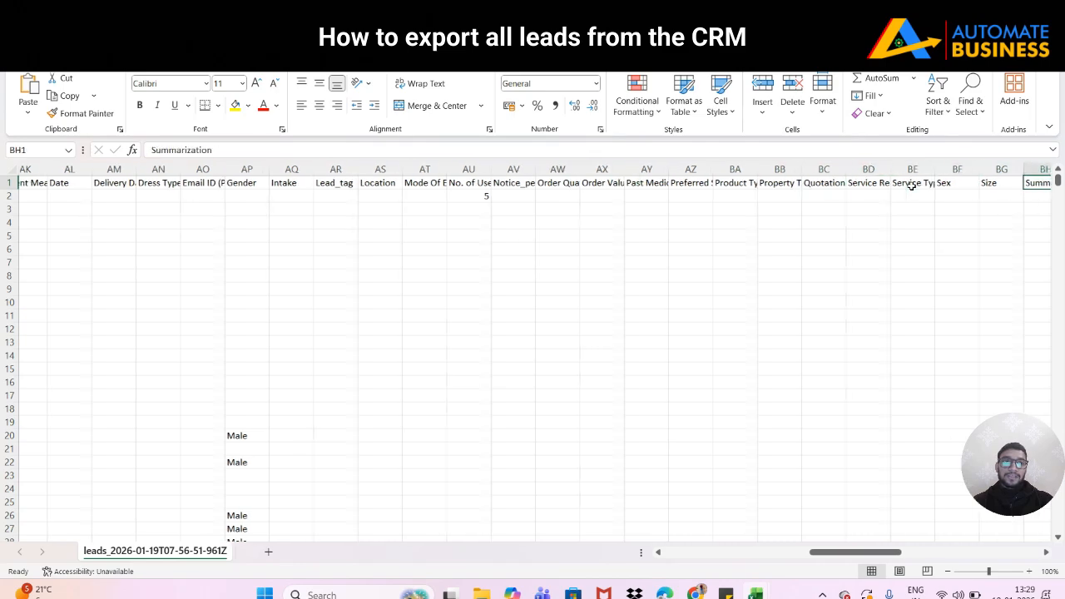
{"action": "key", "text": "Right"}
{"action": "key", "text": "Right"}
{"action": "key", "text": "Right"}
{"action": "key", "text": "Right"}
{"action": "key", "text": "Right"}
{"action": "key", "text": "Right"}
{"action": "key", "text": "Right"}
{"action": "key", "text": "Right"}
{"action": "key", "text": "Right"}
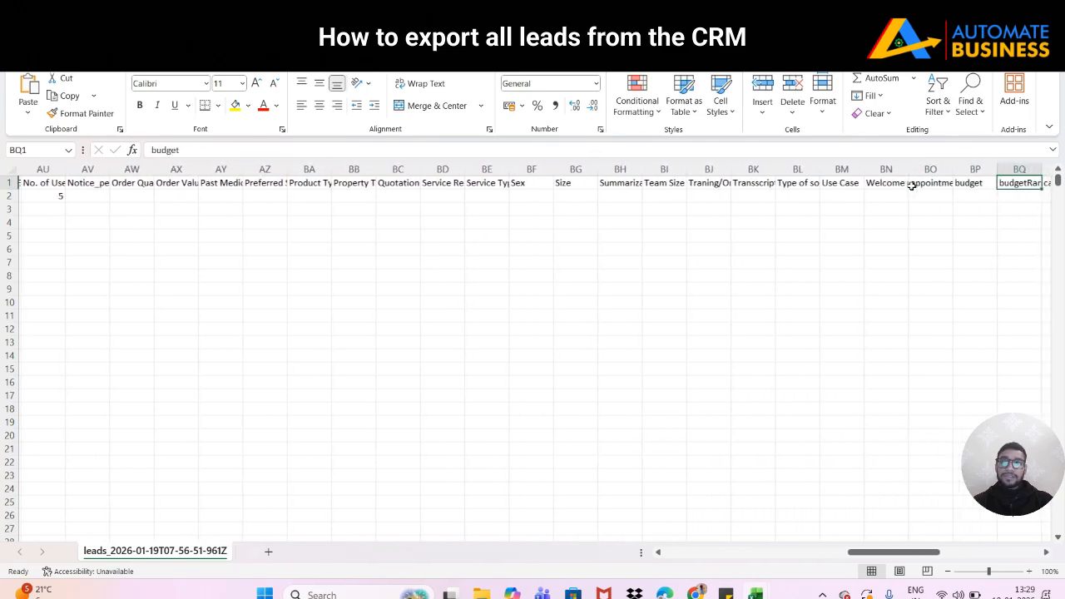
Step: Review the remaining custom field headers, from carModel past close date, email, phone and quantity to visitDate
{"action": "key", "text": "Right"}
{"action": "key", "text": "Right"}
{"action": "key", "text": "Right"}
{"action": "key", "text": "Right"}
{"action": "key", "text": "Right"}
{"action": "key", "text": "Right"}
{"action": "key", "text": "Right"}
{"action": "key", "text": "Right"}
{"action": "key", "text": "Right"}
{"action": "key", "text": "Right"}
{"action": "key", "text": "Right"}
{"action": "key", "text": "Right"}
{"action": "key", "text": "Right"}
{"action": "key", "text": "Right"}
{"action": "key", "text": "Right"}
{"action": "key", "text": "Right"}
{"action": "key", "text": "Right"}
{"action": "key", "text": "Right"}
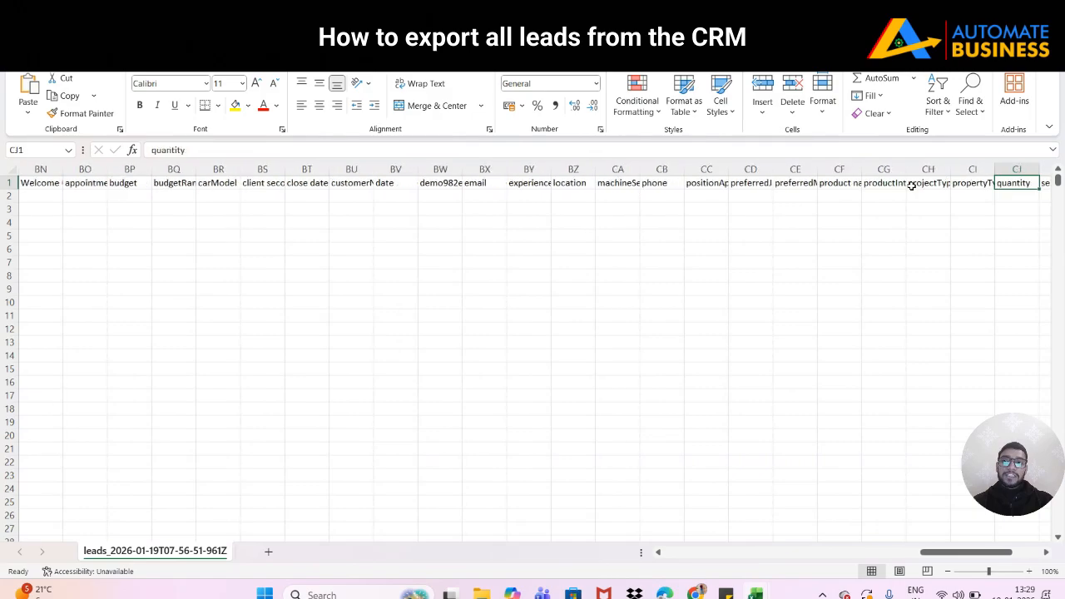
{"action": "key", "text": "Right"}
{"action": "key", "text": "Right"}
{"action": "key", "text": "Right"}
{"action": "key", "text": "Right"}
{"action": "key", "text": "Right"}
{"action": "key", "text": "Right"}
{"action": "key", "text": "Right"}
{"action": "key", "text": "Right"}
{"action": "key", "text": "Right"}
{"action": "key", "text": "Right"}
{"action": "key", "text": "Right"}
{"action": "key", "text": "Right"}
{"action": "key", "text": "Right"}
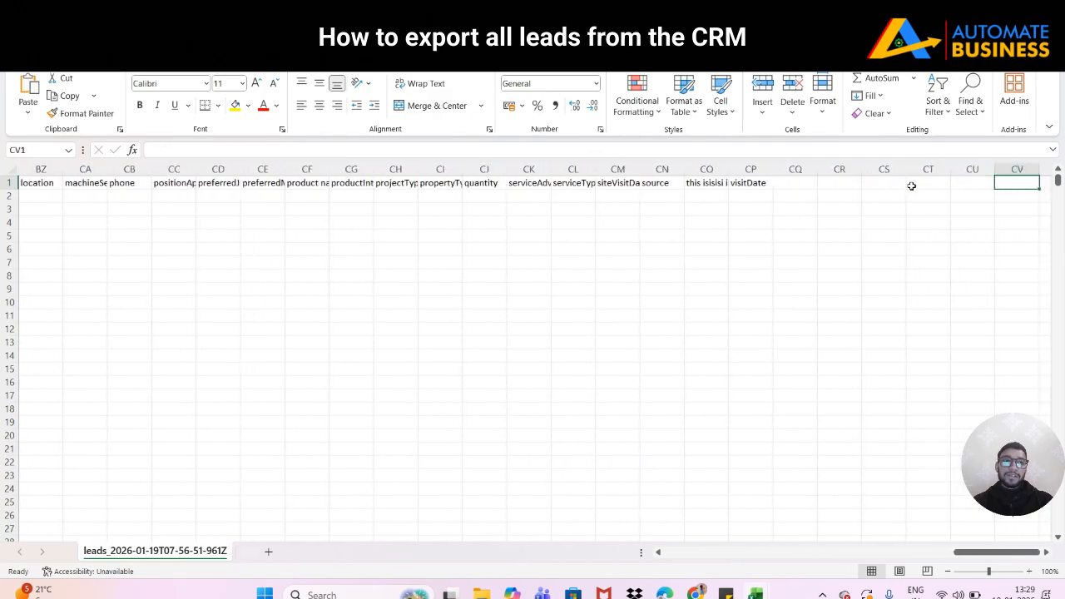
{"action": "key", "text": "ctrl+Left"}
{"action": "key", "text": "ctrl+Left"}
{"action": "key", "text": "Right"}
{"action": "key", "text": "Down"}
{"action": "key", "text": "Down"}
{"action": "key", "text": "Down"}
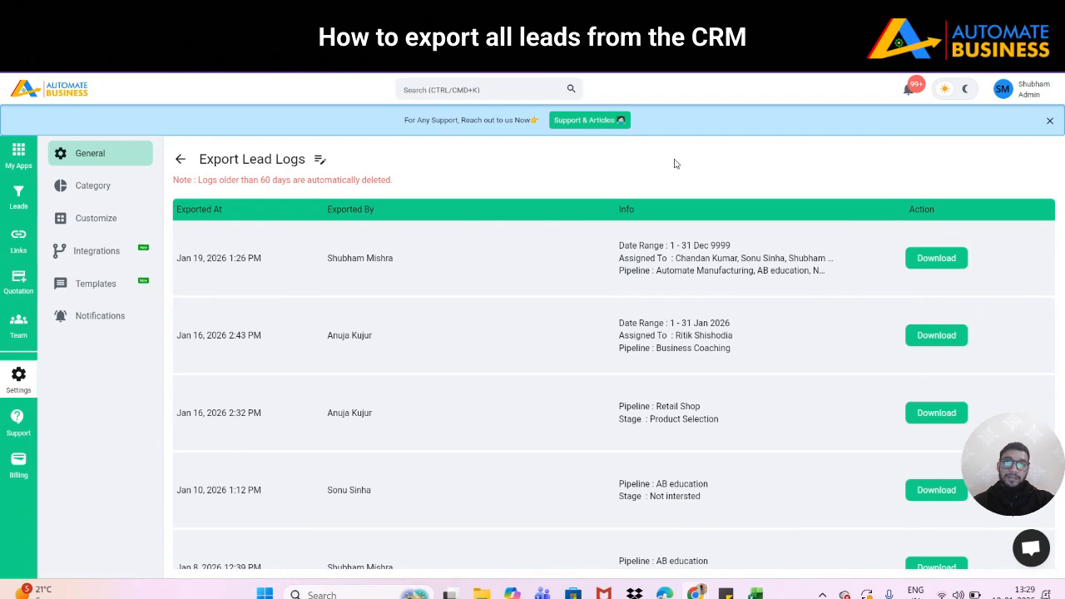
Step: Leave the CRM's Export Lead Logs and open a new lead export with the period set to Custom
{"action": "left_click", "coordinate": [180, 159]}
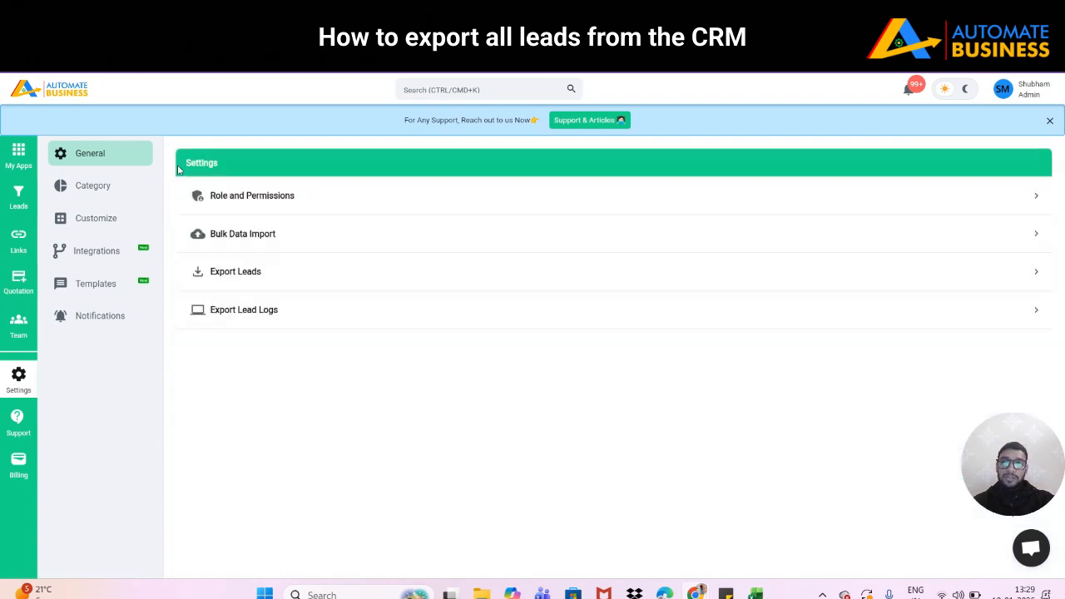
{"action": "left_click", "coordinate": [351, 275]}
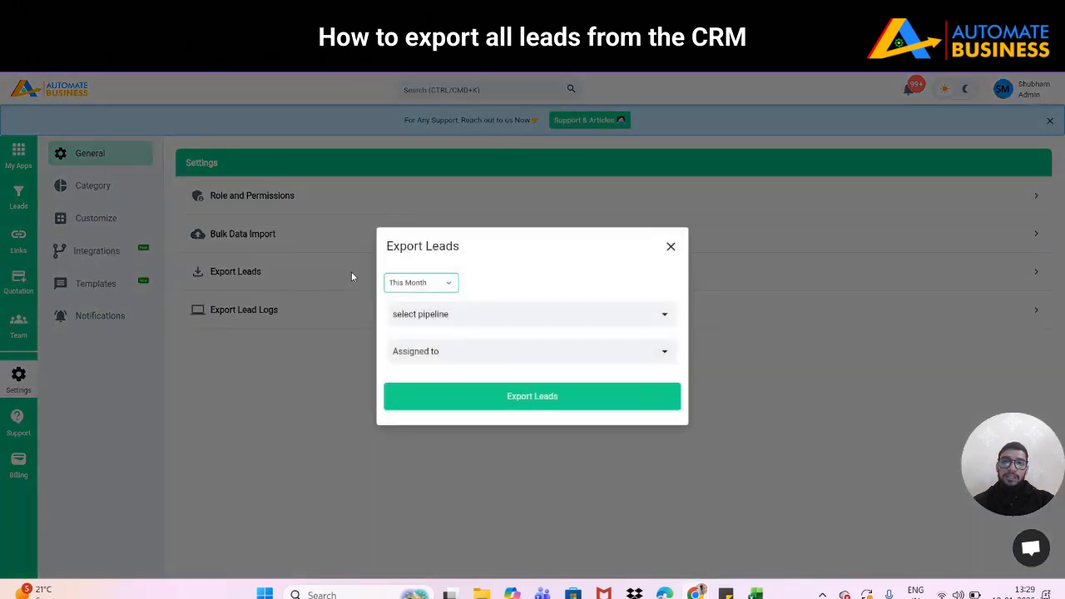
{"action": "left_click", "coordinate": [407, 285]}
{"action": "scroll", "coordinate": [420, 433], "scroll_direction": "down", "scroll_amount": 2}
{"action": "left_click", "coordinate": [433, 496]}
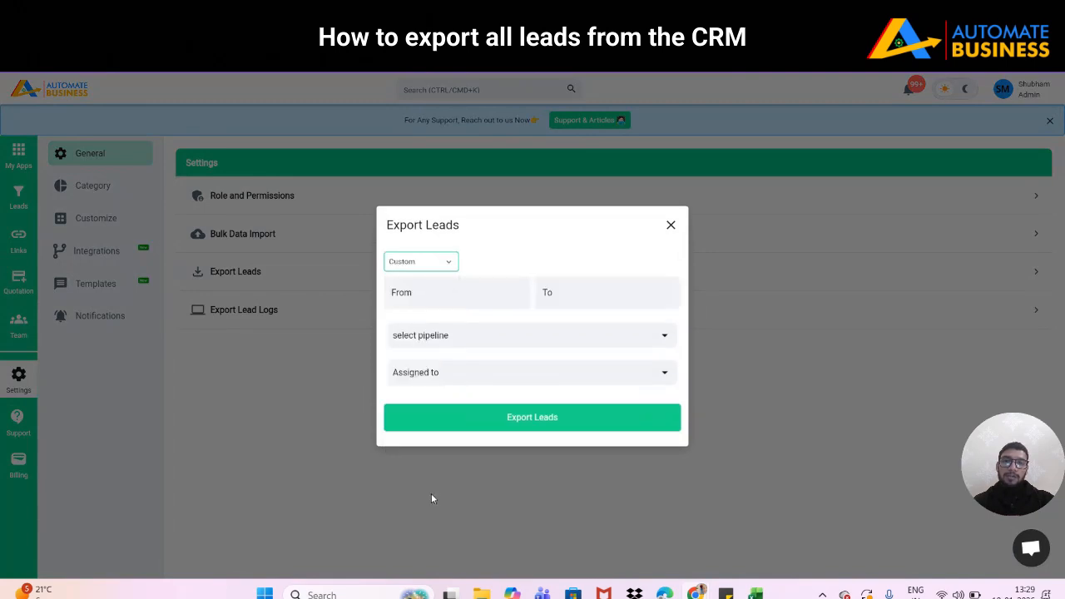
Step: Set the custom export range from 19/1/2026 to 24/1/2026, and close the export dialog without exporting
{"action": "left_click", "coordinate": [460, 294]}
{"action": "left_click", "coordinate": [664, 418]}
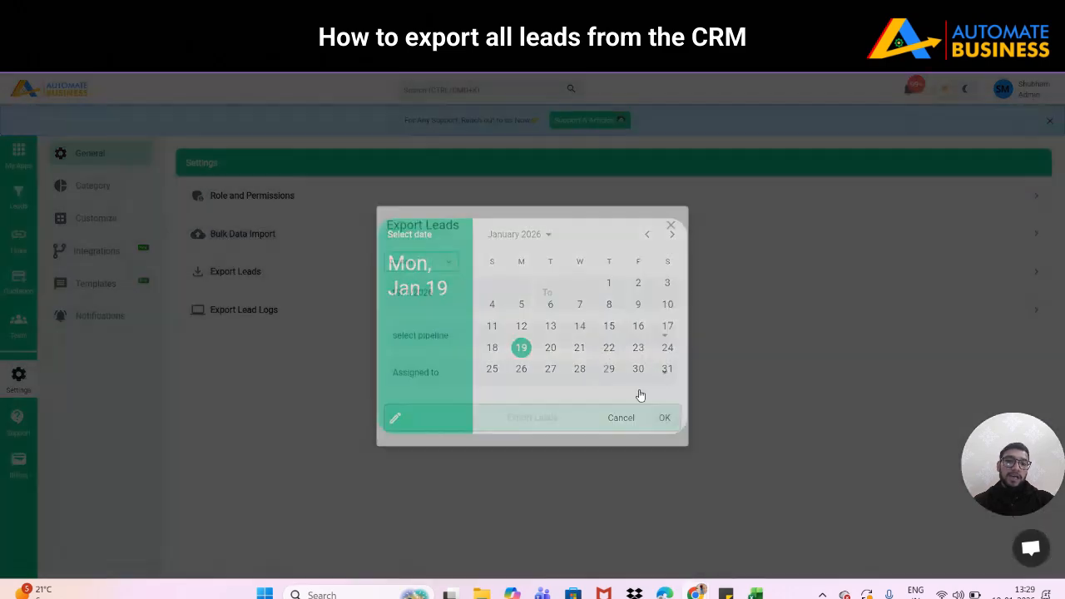
{"action": "left_click", "coordinate": [618, 292]}
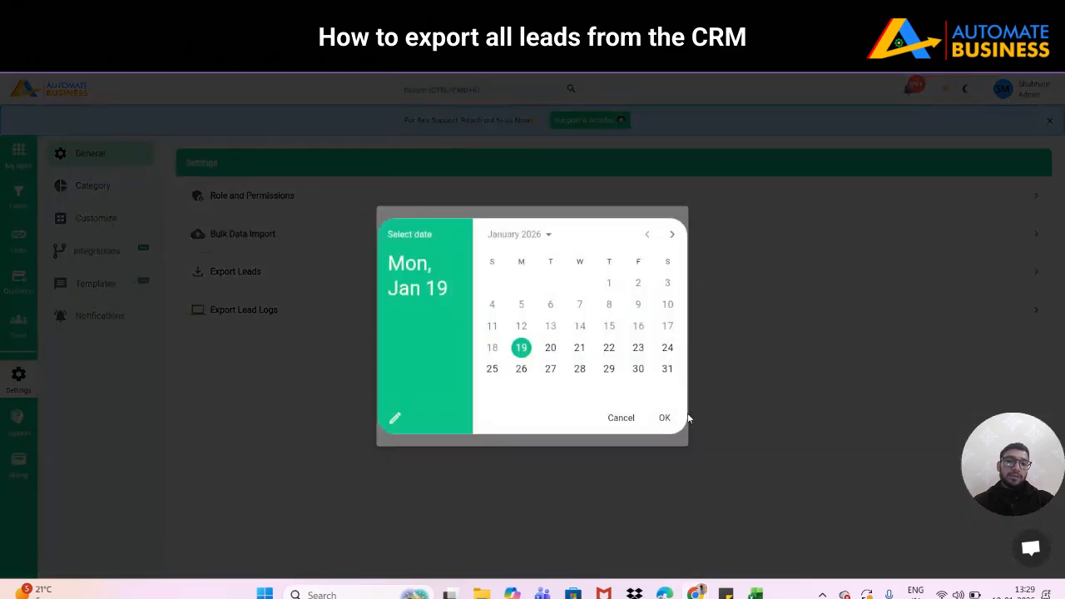
{"action": "left_click", "coordinate": [667, 347]}
{"action": "left_click", "coordinate": [664, 417]}
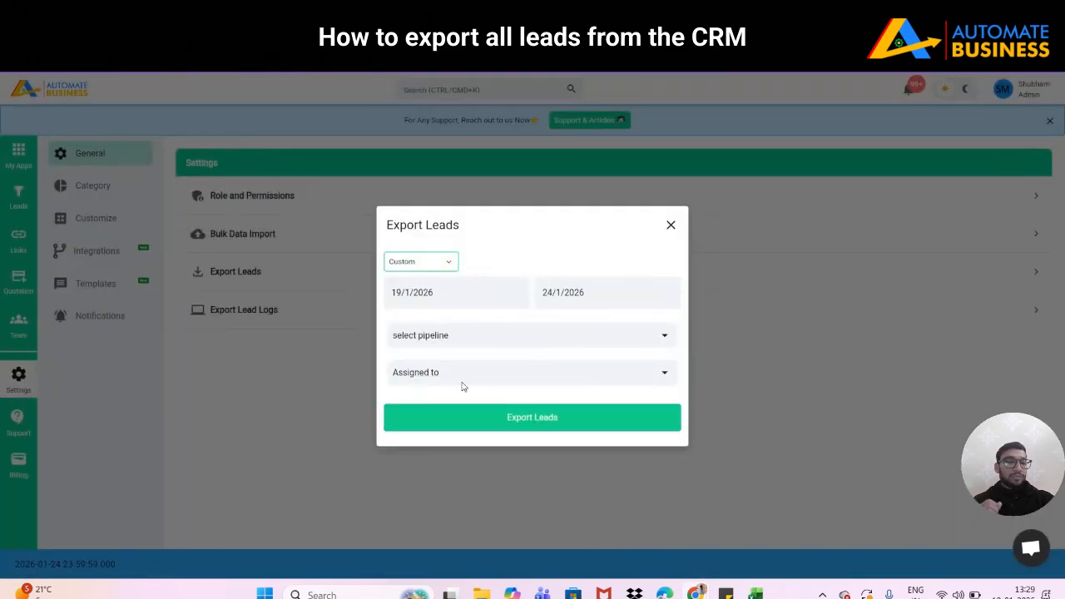
{"action": "left_click", "coordinate": [671, 227]}
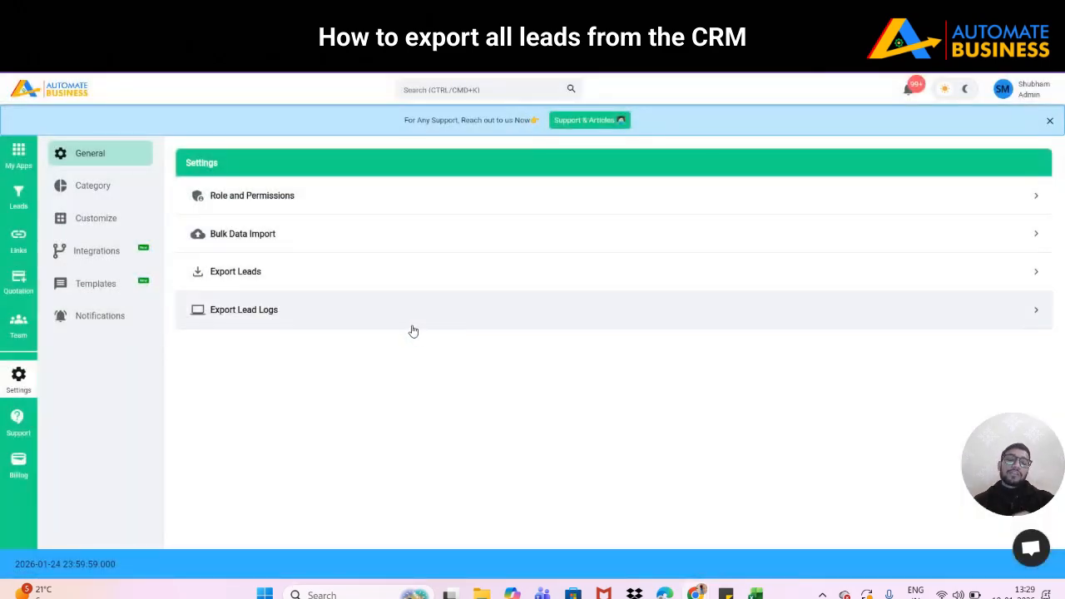